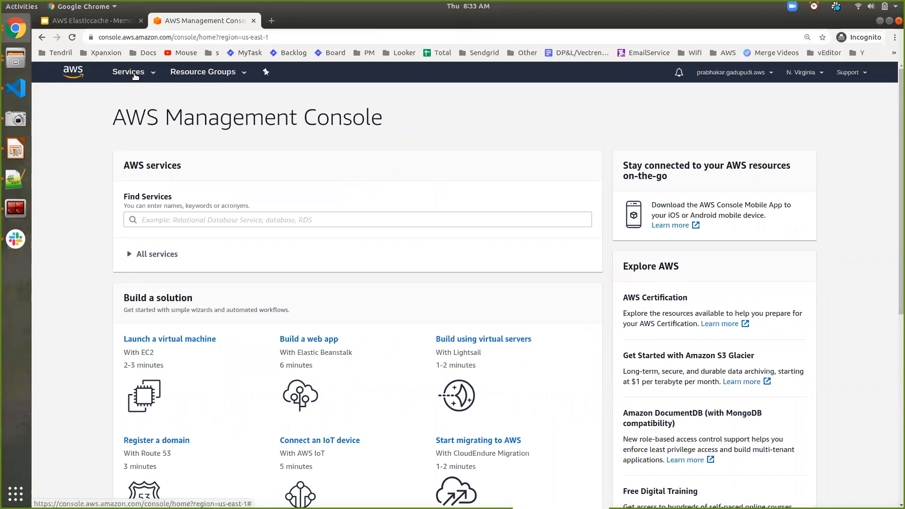
- Open the ElastiCache service and start creating a new cluster
{"action": "left_click", "coordinate": [128, 71]}
{"action": "type", "text": "elast"}
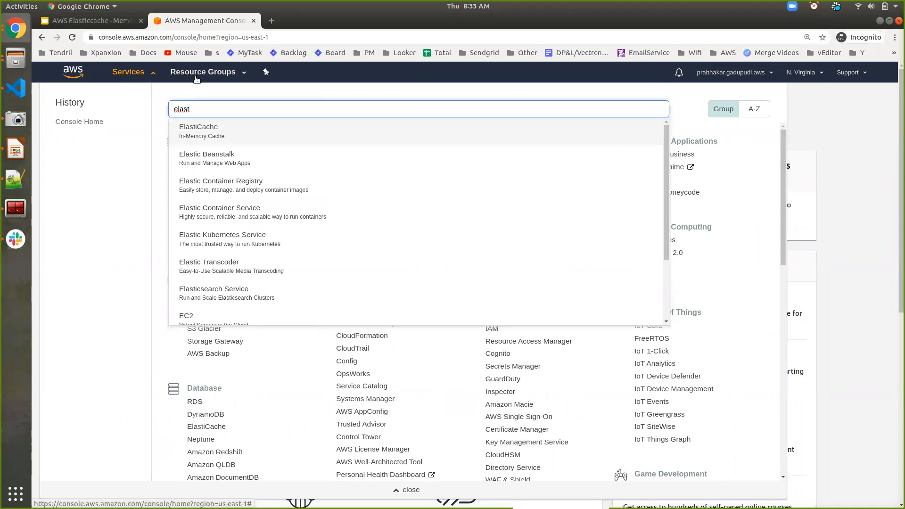
{"action": "left_click", "coordinate": [204, 134]}
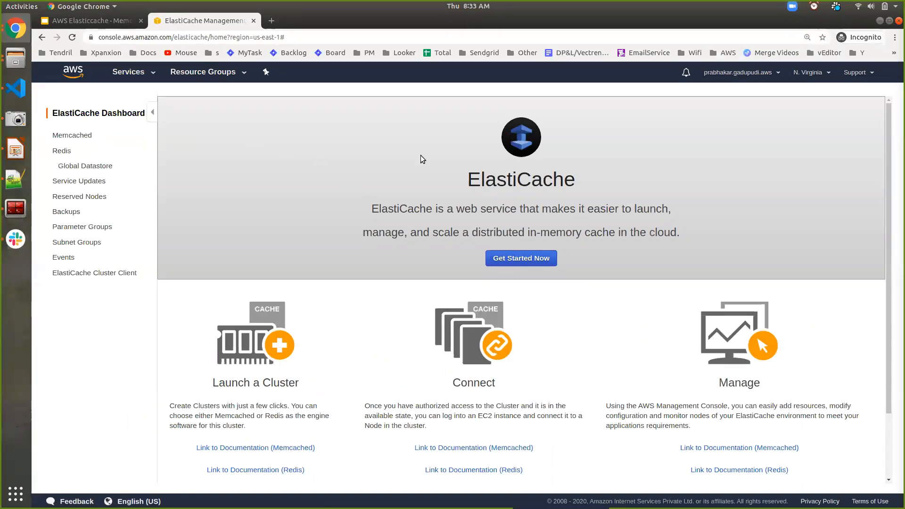
{"action": "left_click", "coordinate": [544, 260]}
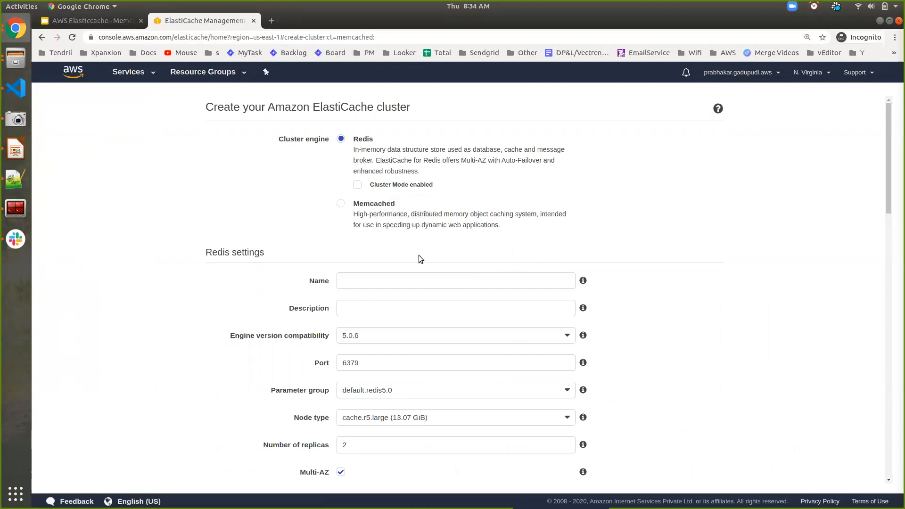
- Choose Memcached as the cluster engine and name the cluster learn-memchaed
{"action": "scroll", "coordinate": [418, 255], "scroll_direction": "down", "scroll_amount": 1}
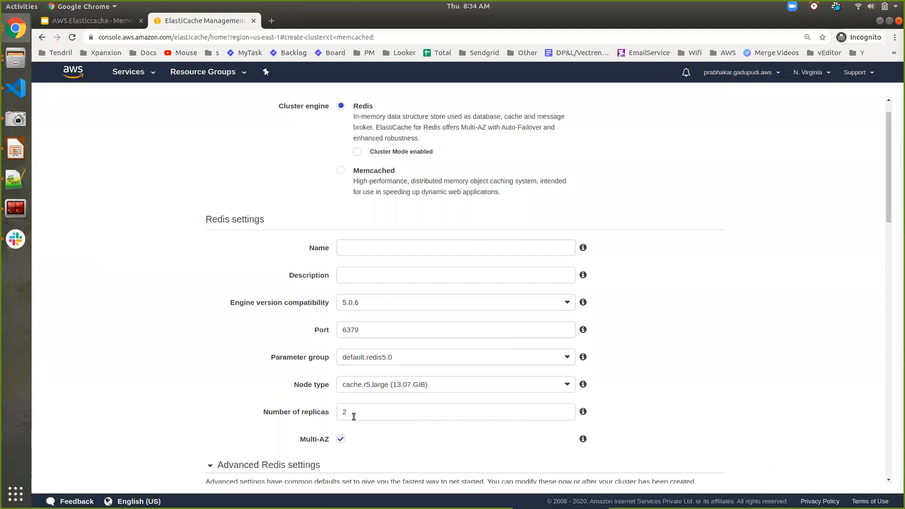
{"action": "scroll", "coordinate": [344, 293], "scroll_direction": "up", "scroll_amount": 1}
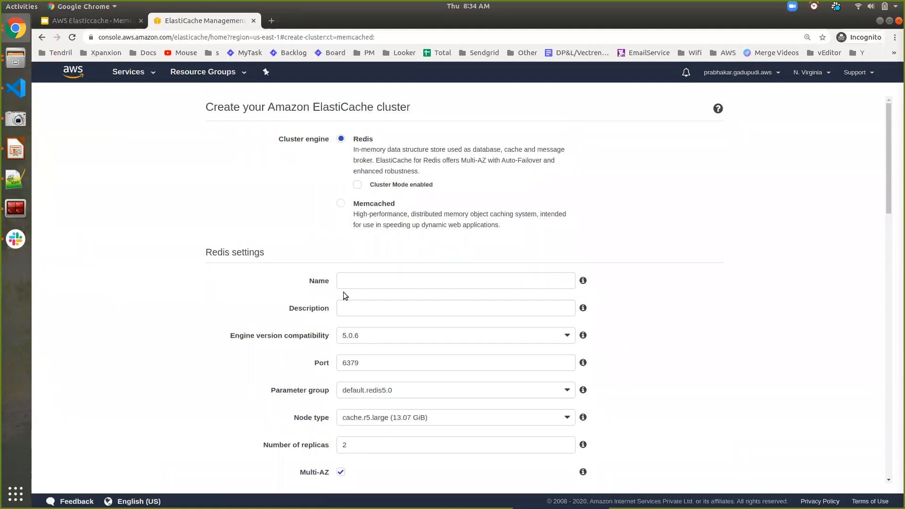
{"action": "left_click", "coordinate": [340, 204]}
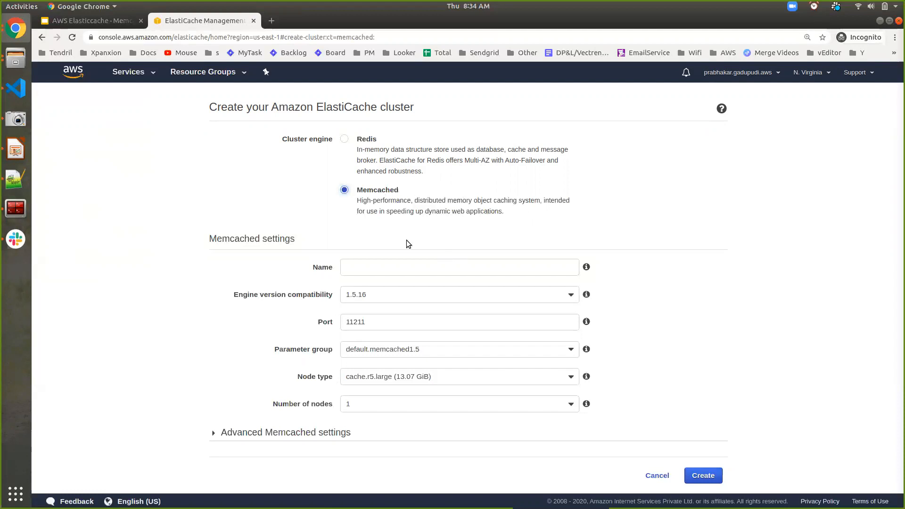
{"action": "left_click", "coordinate": [388, 274]}
{"action": "type", "text": "l"}
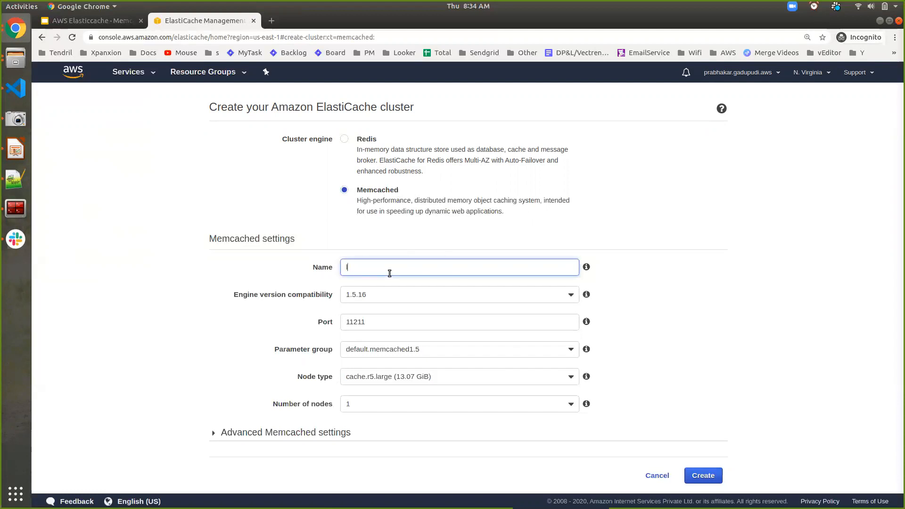
{"action": "type", "text": "earn-memchaed"}
{"action": "left_click", "coordinate": [366, 293]}
{"action": "left_click", "coordinate": [367, 293]}
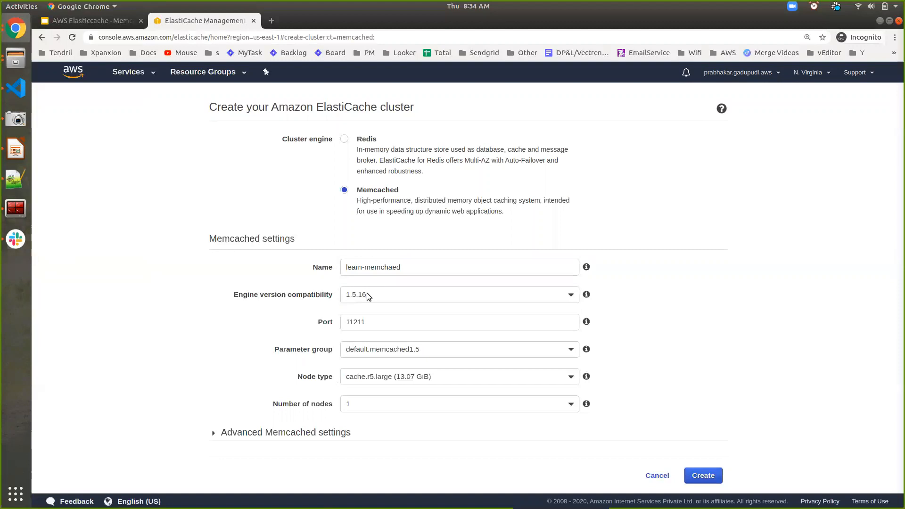
{"action": "double_click", "coordinate": [371, 329]}
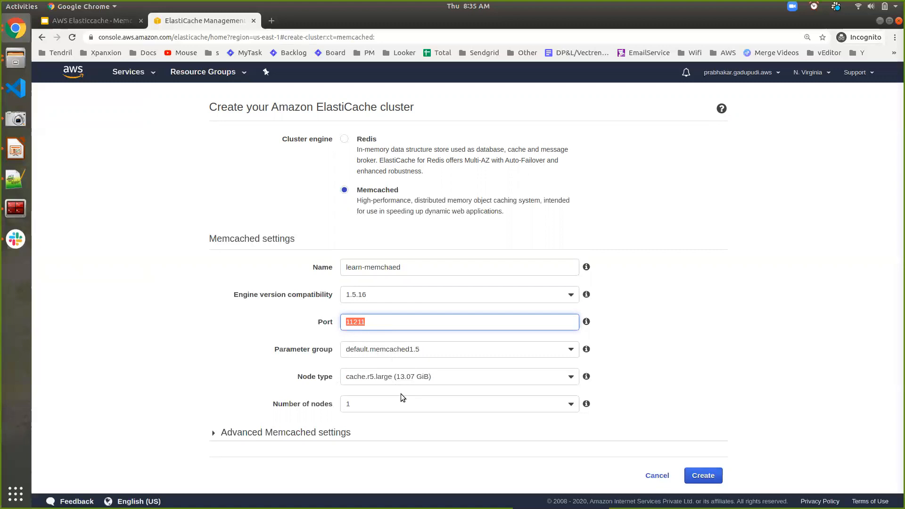
- Set the cluster's node type to cache.t2.micro from the t2 instance family
{"action": "left_click", "coordinate": [447, 375]}
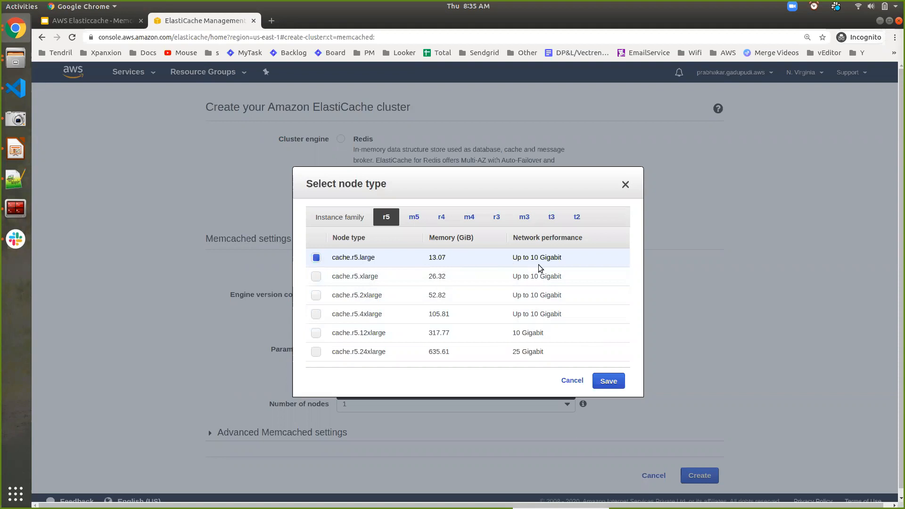
{"action": "left_click", "coordinate": [413, 216]}
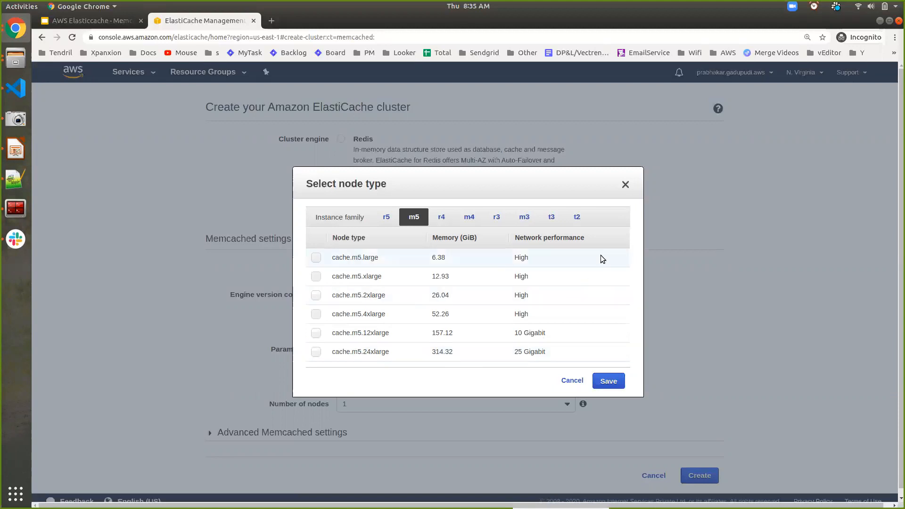
{"action": "left_click", "coordinate": [574, 217]}
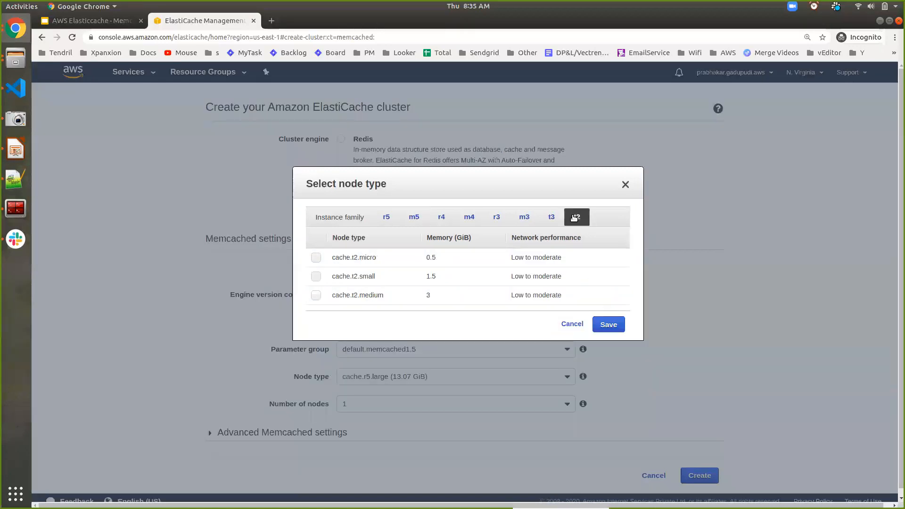
{"action": "left_click", "coordinate": [368, 264]}
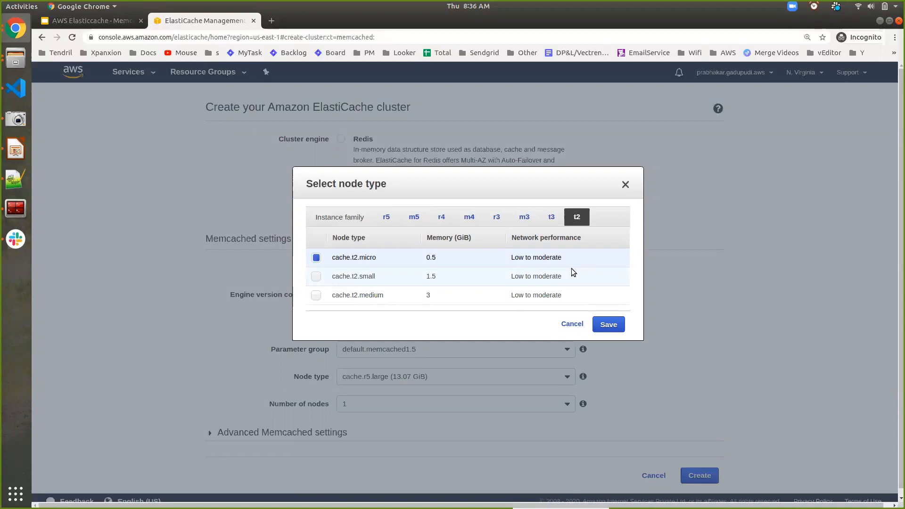
{"action": "left_click", "coordinate": [608, 325]}
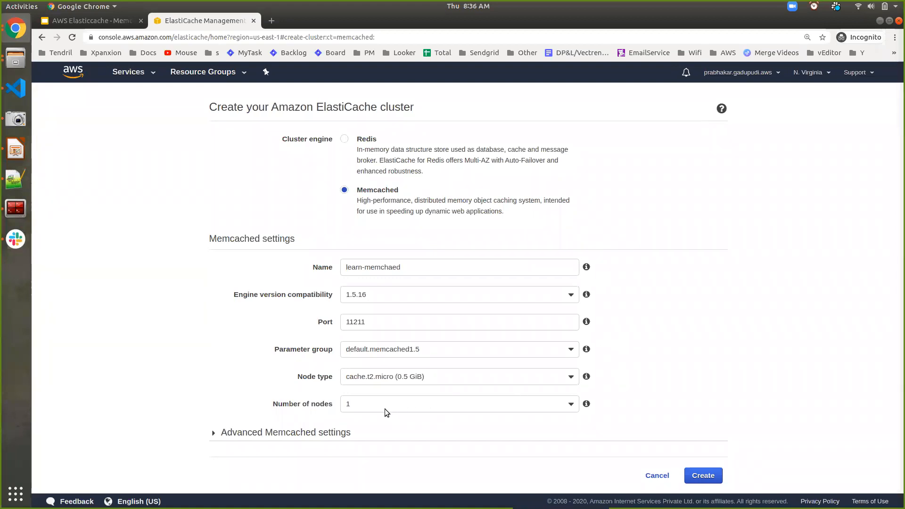
- Expand the advanced Memcached settings and name the new subnet group memcached-subnet-group
{"action": "left_click", "coordinate": [313, 433]}
{"action": "scroll", "coordinate": [312, 437], "scroll_direction": "down", "scroll_amount": 3}
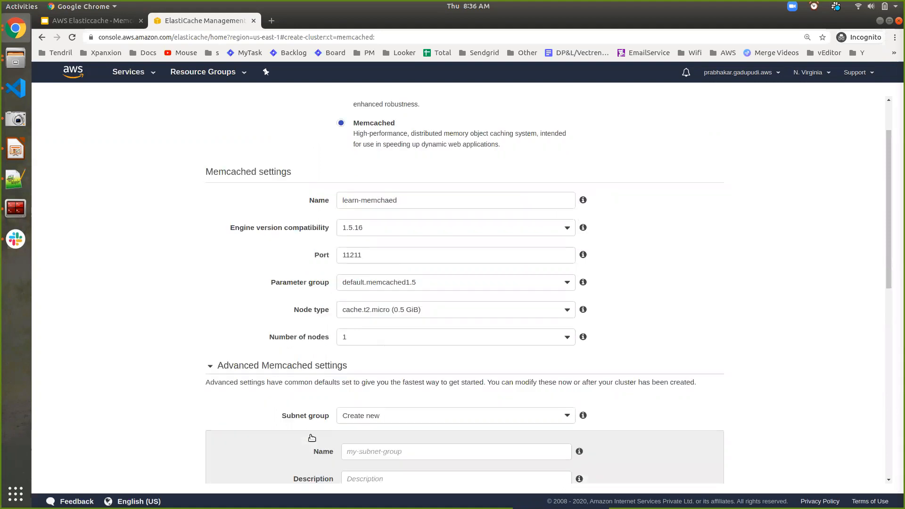
{"action": "scroll", "coordinate": [312, 438], "scroll_direction": "down", "scroll_amount": 7}
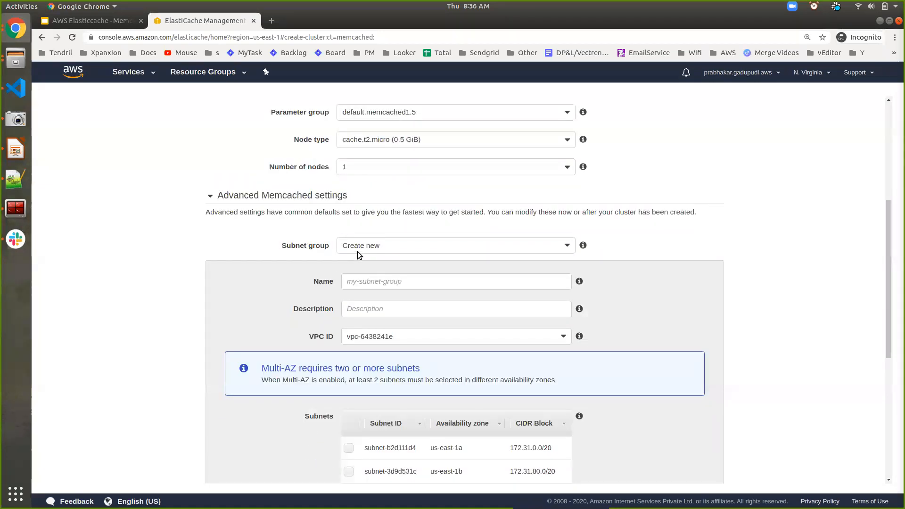
{"action": "left_click", "coordinate": [370, 284]}
{"action": "type", "text": "mem"}
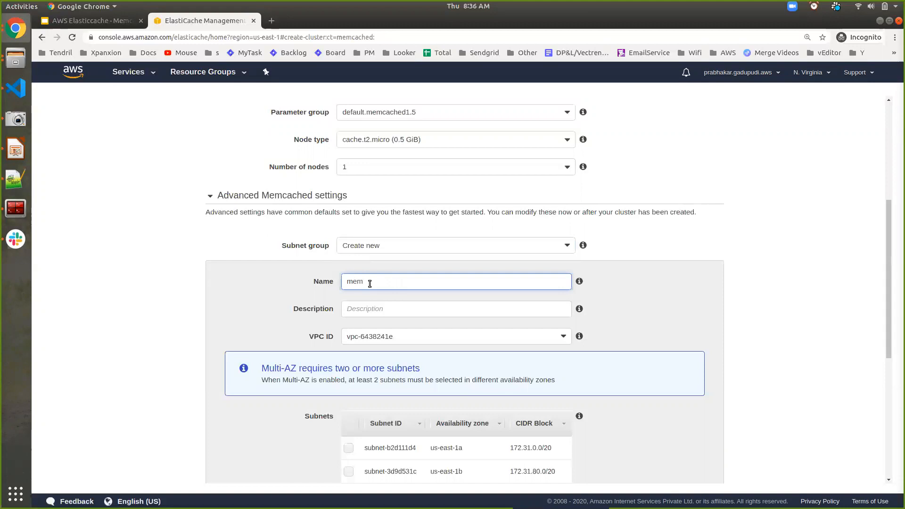
{"action": "type", "text": "cached-sub"}
{"action": "key", "text": "ctrl+a"}
{"action": "key", "text": "Right"}
{"action": "key", "text": "ctrl+a"}
{"action": "key", "text": "ctrl+c"}
{"action": "key", "text": "BackSpace"}
{"action": "key", "text": "ctrl+v"}
{"action": "type", "text": "net-group"}
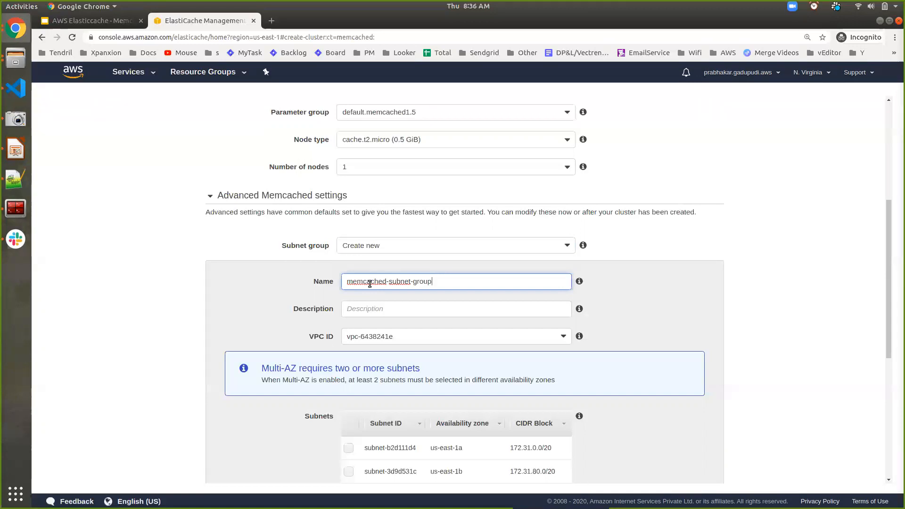
- Include only the us-east-1a subnet, subnet-b2d111d4, in the new subnet group
{"action": "scroll", "coordinate": [369, 284], "scroll_direction": "down", "scroll_amount": 2}
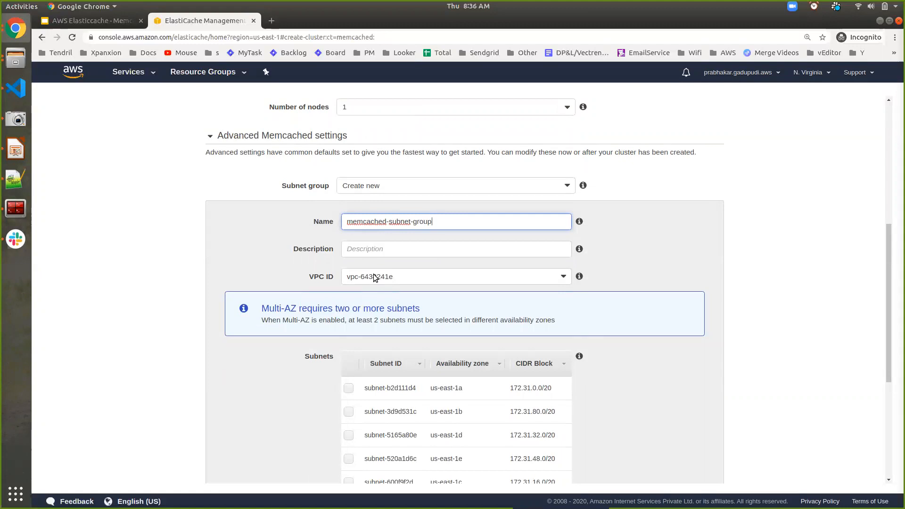
{"action": "scroll", "coordinate": [358, 279], "scroll_direction": "down", "scroll_amount": 5}
{"action": "left_click", "coordinate": [348, 269]}
{"action": "left_click", "coordinate": [348, 292]}
{"action": "left_click", "coordinate": [351, 296]}
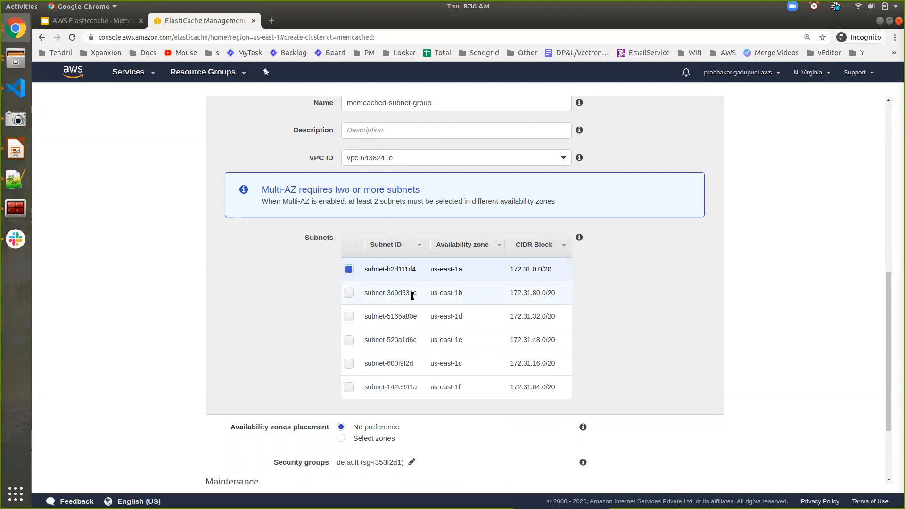
- Try 6 as the number of nodes and set it back to 1
{"action": "scroll", "coordinate": [459, 283], "scroll_direction": "up", "scroll_amount": 3}
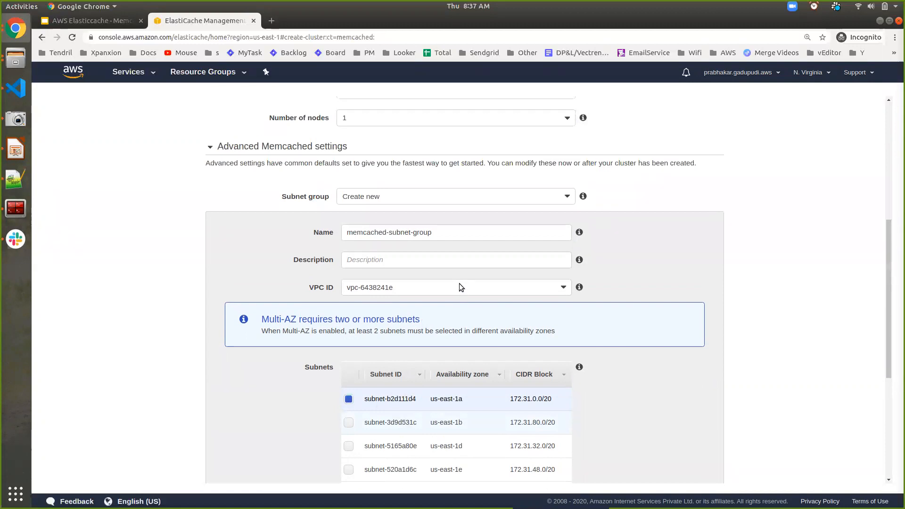
{"action": "left_click", "coordinate": [397, 118]}
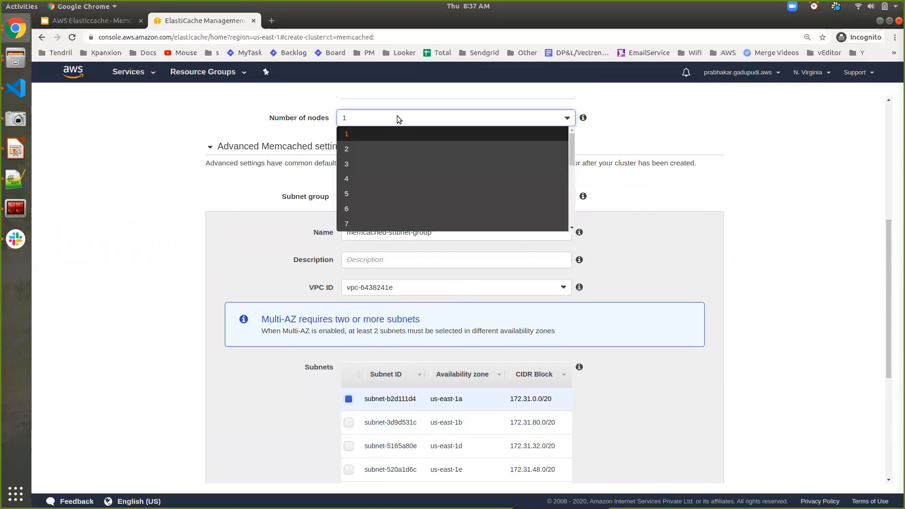
{"action": "left_click", "coordinate": [384, 209]}
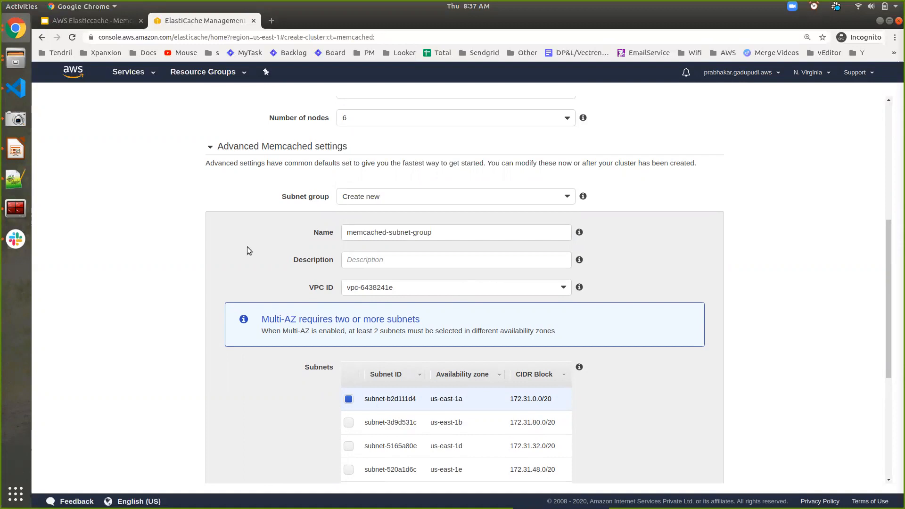
{"action": "left_click", "coordinate": [381, 114]}
{"action": "scroll", "coordinate": [375, 152], "scroll_direction": "up", "scroll_amount": 2}
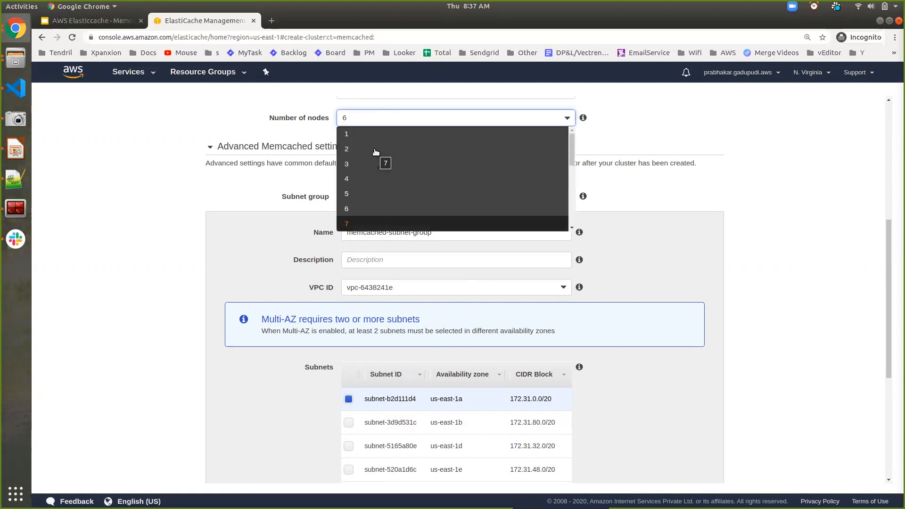
{"action": "left_click", "coordinate": [363, 134]}
- Set the availability zones placement to Select zones, with us-east-1a for Node1
{"action": "scroll", "coordinate": [257, 370], "scroll_direction": "down", "scroll_amount": 3}
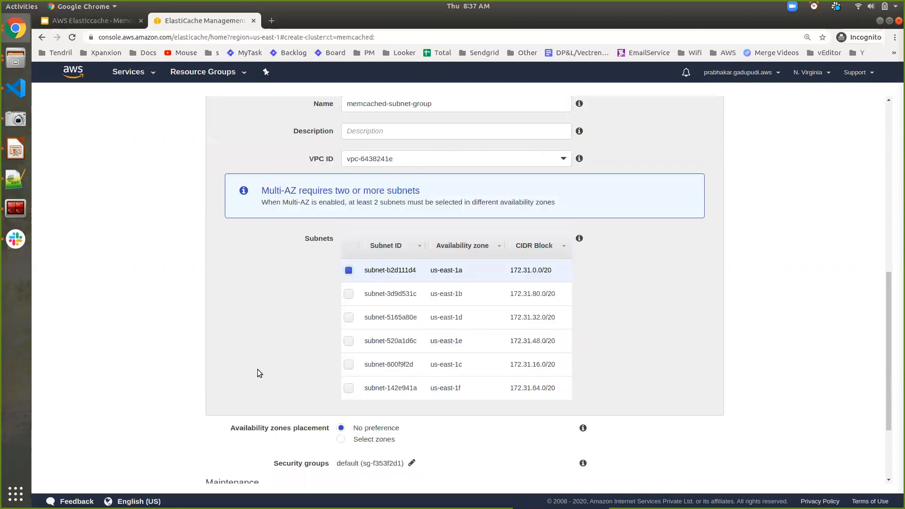
{"action": "scroll", "coordinate": [258, 370], "scroll_direction": "down", "scroll_amount": 3}
{"action": "scroll", "coordinate": [362, 204], "scroll_direction": "up", "scroll_amount": 1}
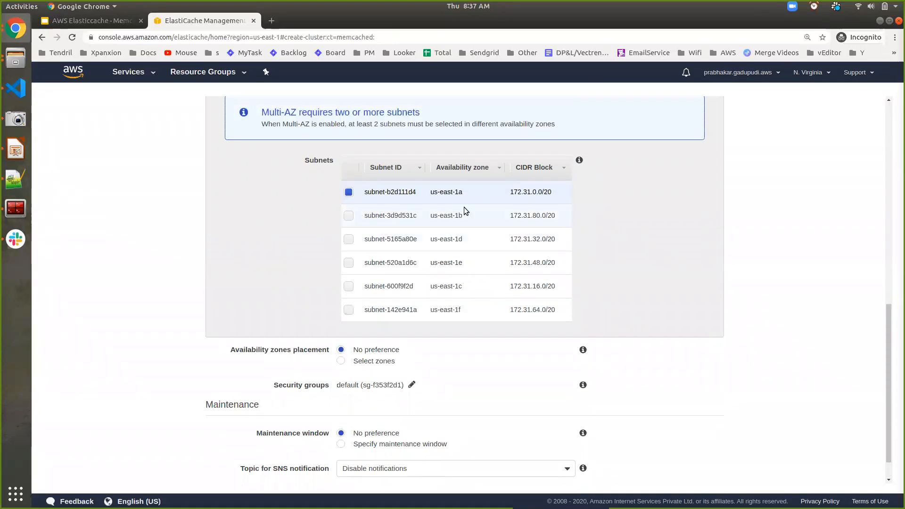
{"action": "scroll", "coordinate": [464, 210], "scroll_direction": "down", "scroll_amount": 1}
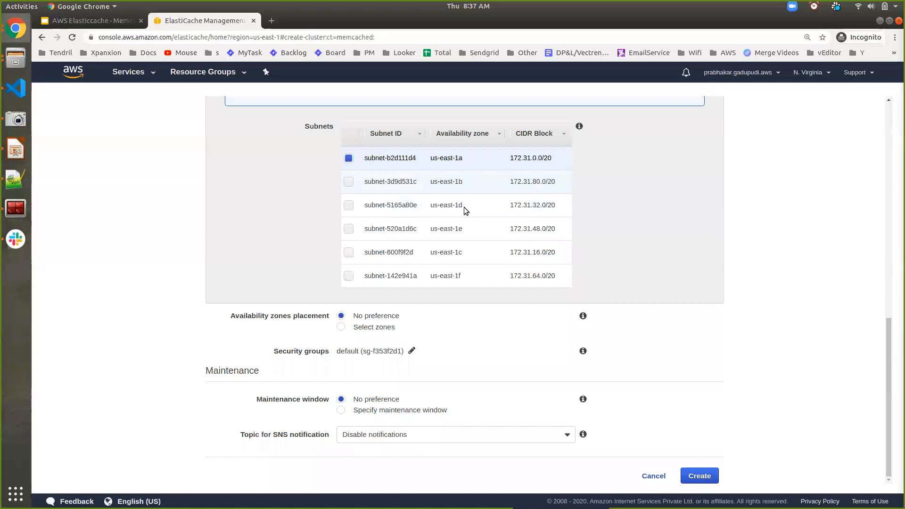
{"action": "left_click", "coordinate": [364, 330]}
{"action": "left_click", "coordinate": [430, 346]}
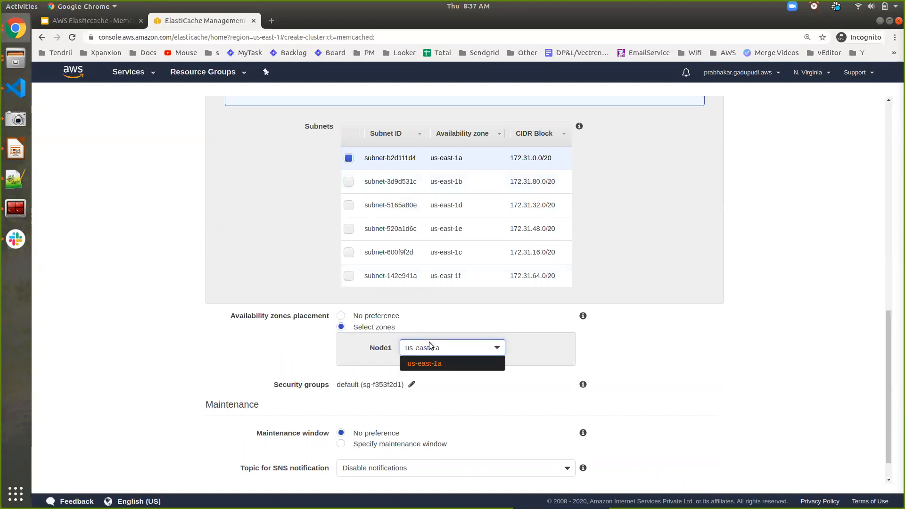
{"action": "left_click", "coordinate": [430, 347]}
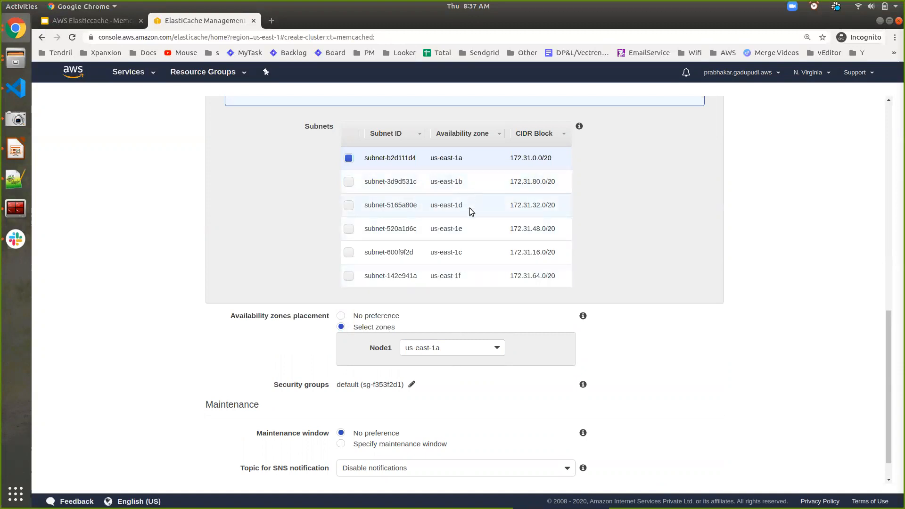
- Set the cluster's number of nodes to 5 and check the zone placement listed for each node
{"action": "scroll", "coordinate": [470, 238], "scroll_direction": "up", "scroll_amount": 4}
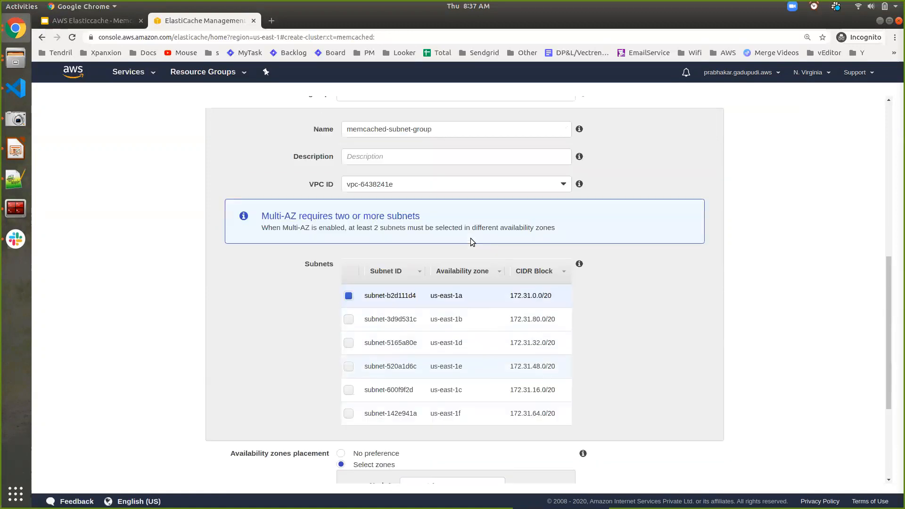
{"action": "scroll", "coordinate": [422, 262], "scroll_direction": "up", "scroll_amount": 2}
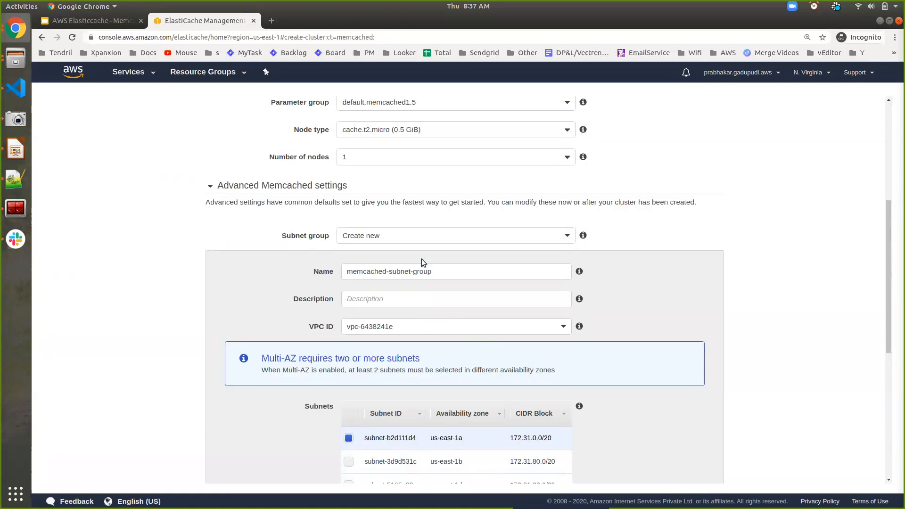
{"action": "left_click", "coordinate": [403, 163]}
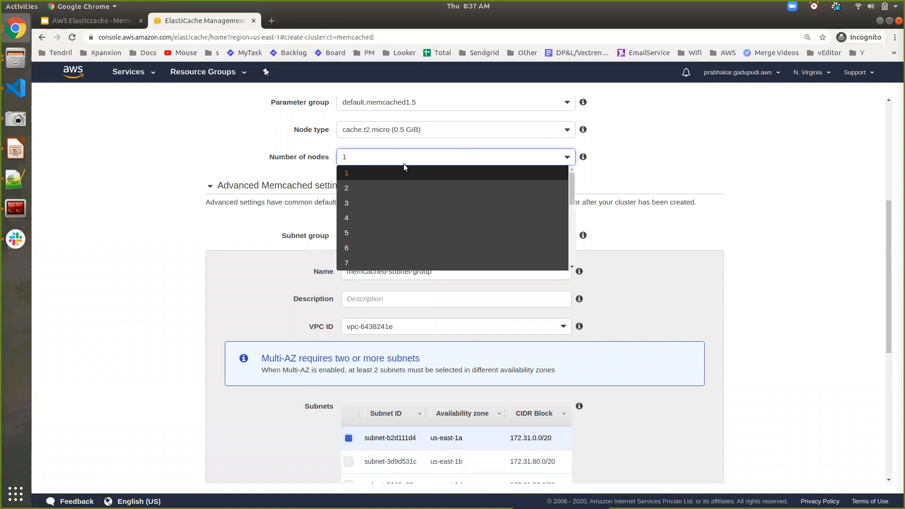
{"action": "left_click", "coordinate": [400, 188]}
{"action": "left_click", "coordinate": [380, 163]}
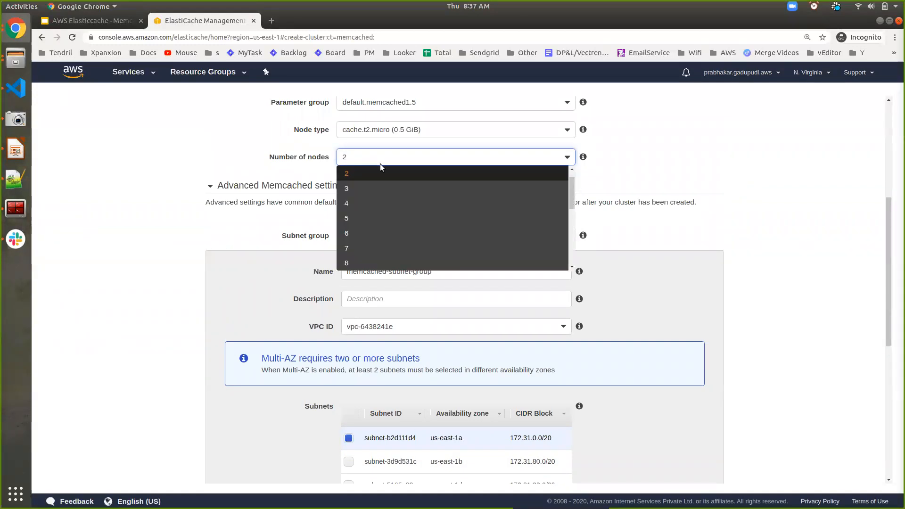
{"action": "left_click", "coordinate": [377, 220]}
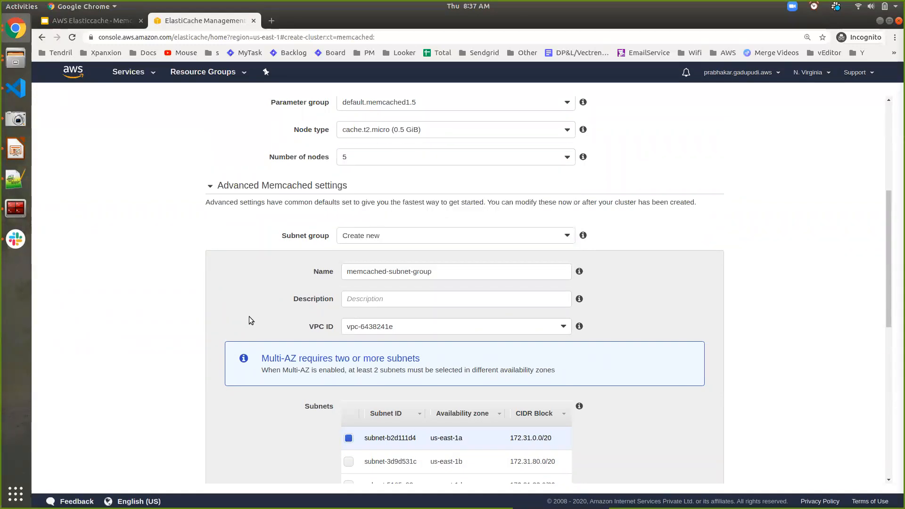
{"action": "scroll", "coordinate": [250, 319], "scroll_direction": "down", "scroll_amount": 8}
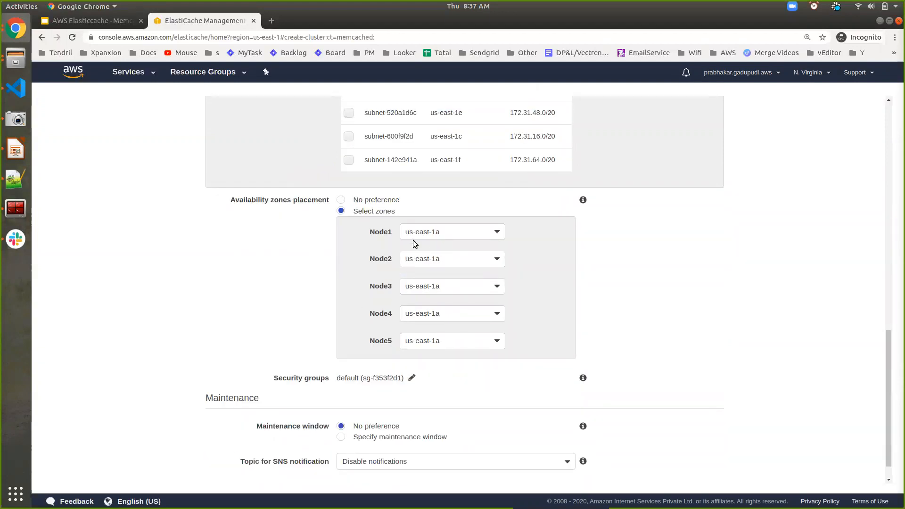
- Check the availability zones offered for Node2 and Node3
{"action": "left_click", "coordinate": [479, 256]}
{"action": "left_click", "coordinate": [479, 256]}
{"action": "left_click", "coordinate": [476, 281]}
- Try adding the us-east-1b and us-east-1d subnets, check the zones offered for Node1, and deselect both subnets again
{"action": "scroll", "coordinate": [476, 281], "scroll_direction": "up", "scroll_amount": 3}
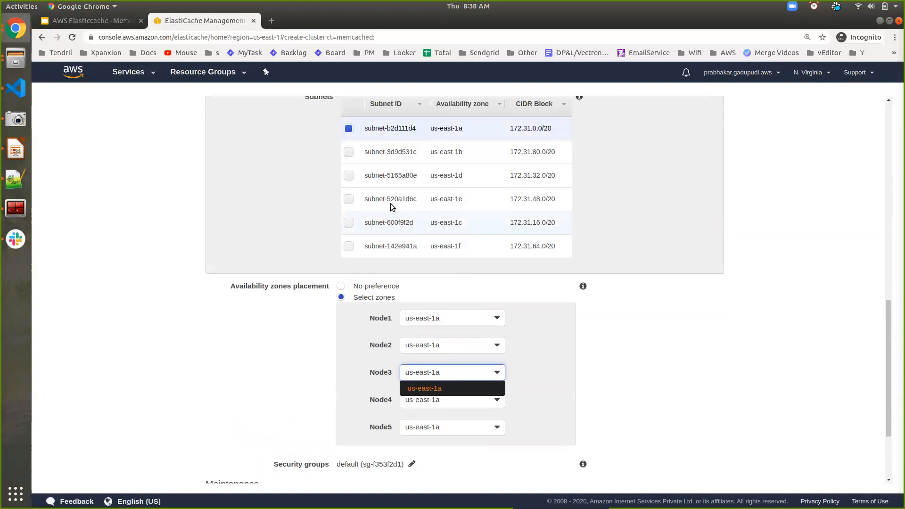
{"action": "left_click", "coordinate": [349, 153]}
{"action": "left_click", "coordinate": [349, 177]}
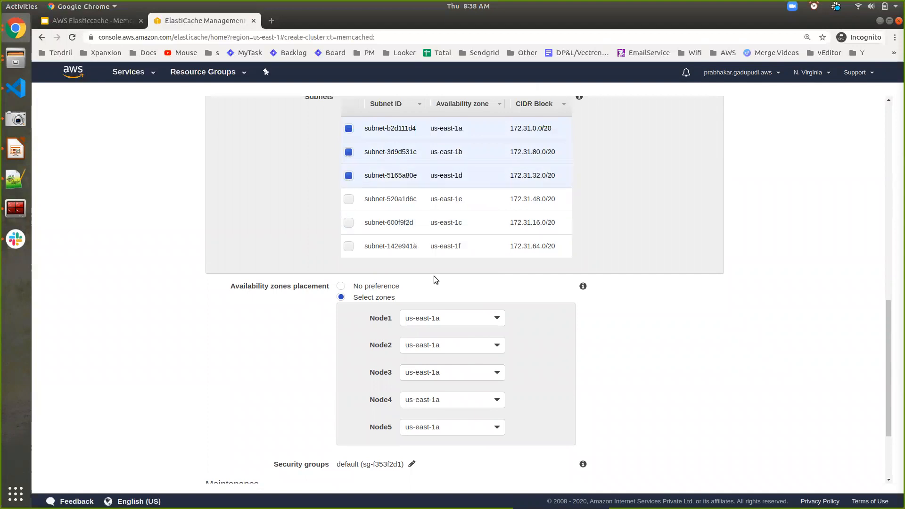
{"action": "left_click", "coordinate": [458, 319]}
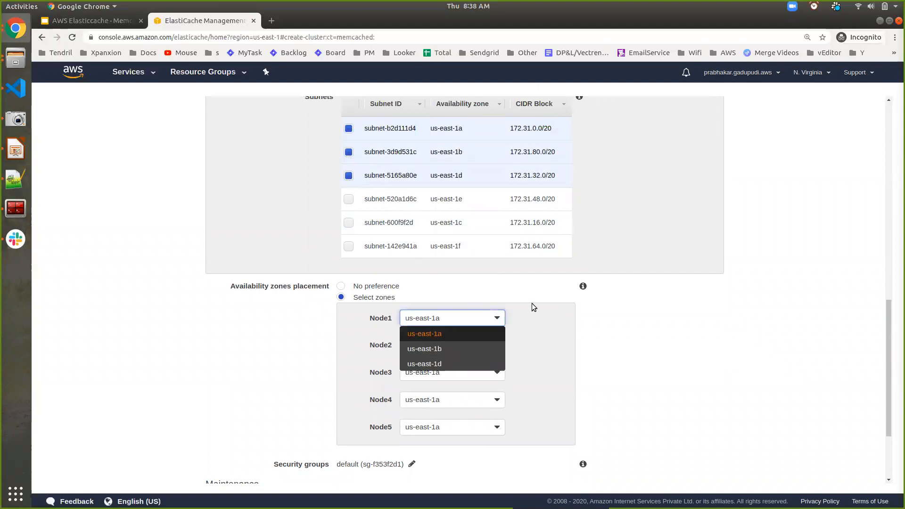
{"action": "left_click", "coordinate": [349, 176]}
{"action": "left_click", "coordinate": [349, 152]}
- Set the number of nodes to 1 and the availability zones placement to No preference
{"action": "scroll", "coordinate": [348, 151], "scroll_direction": "up", "scroll_amount": 6}
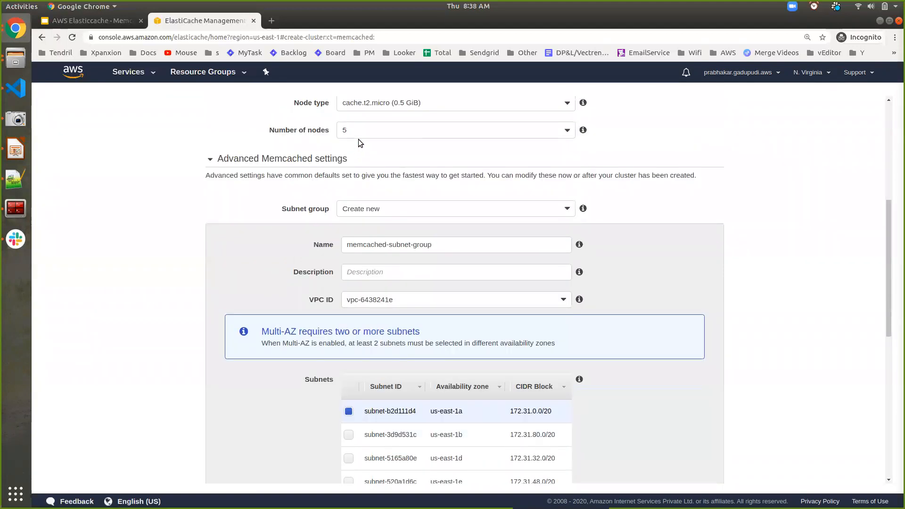
{"action": "left_click", "coordinate": [360, 138]}
{"action": "scroll", "coordinate": [359, 141], "scroll_direction": "up", "scroll_amount": 2}
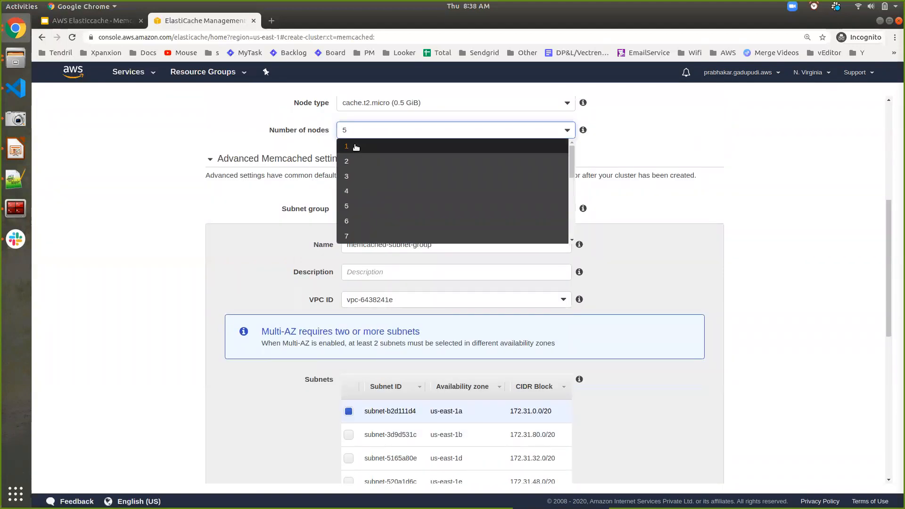
{"action": "left_click", "coordinate": [359, 147]}
{"action": "scroll", "coordinate": [263, 291], "scroll_direction": "down", "scroll_amount": 8}
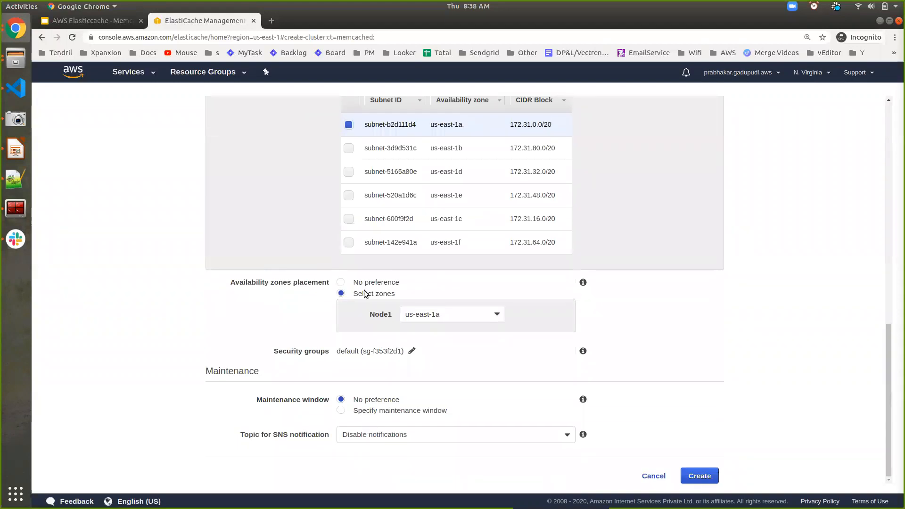
{"action": "left_click", "coordinate": [378, 284]}
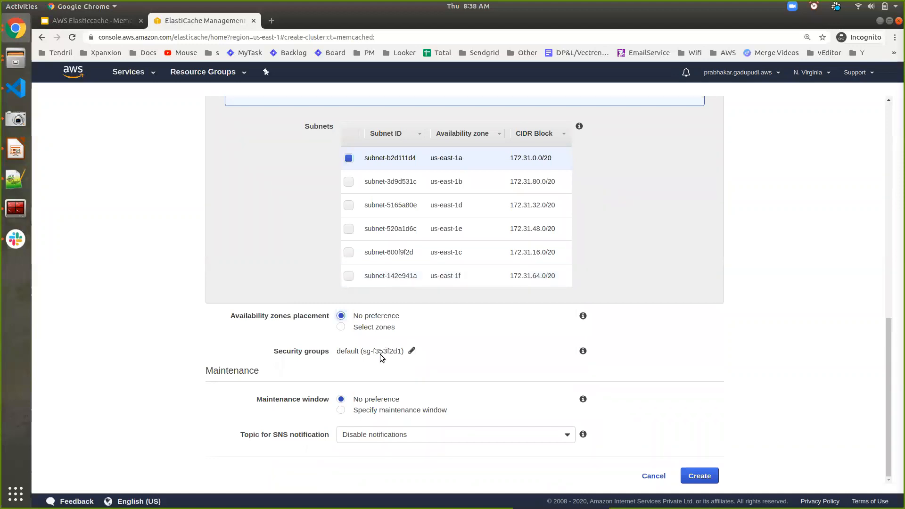
- Inspect the selectable security groups without changing them and review the cluster's port and remaining settings
{"action": "left_click", "coordinate": [412, 352]}
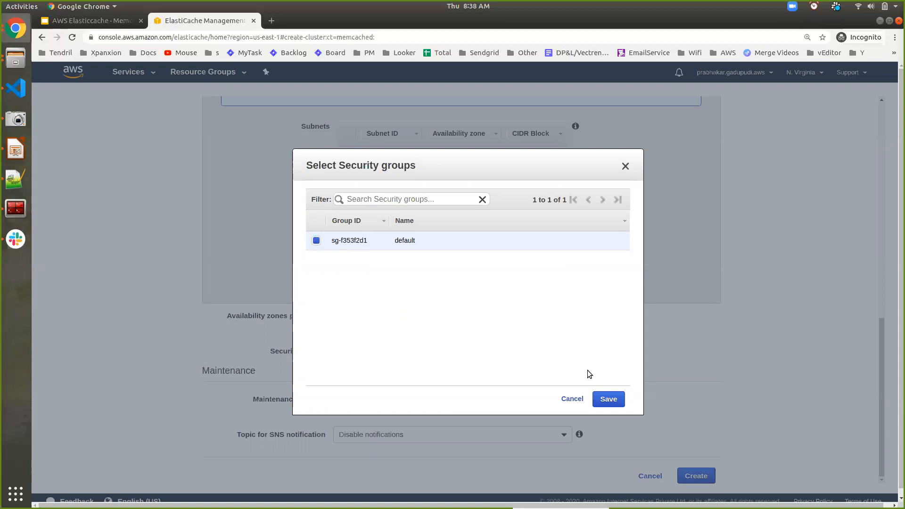
{"action": "left_click", "coordinate": [564, 400]}
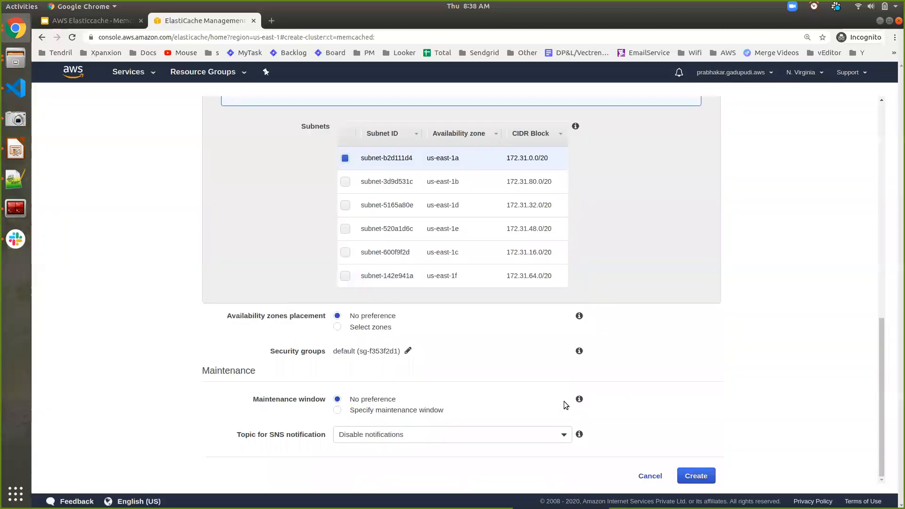
{"action": "scroll", "coordinate": [547, 347], "scroll_direction": "up", "scroll_amount": 7}
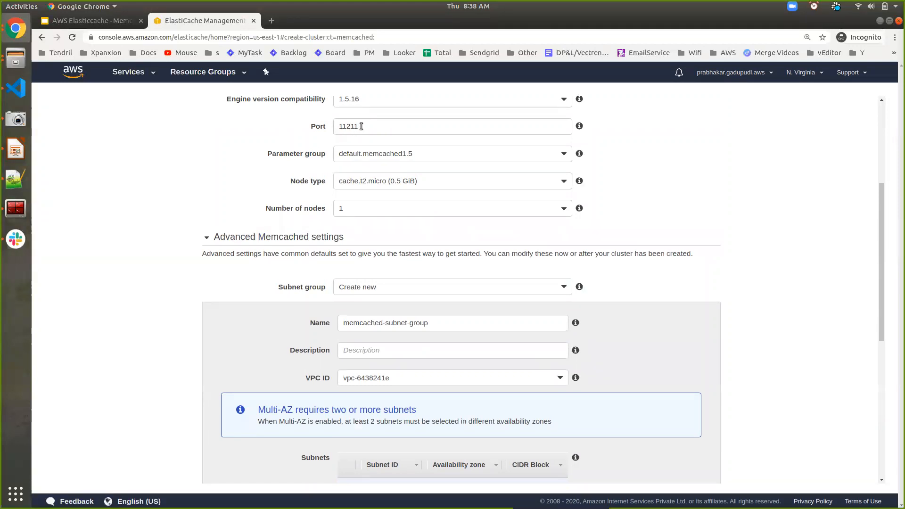
{"action": "scroll", "coordinate": [361, 126], "scroll_direction": "down", "scroll_amount": 7}
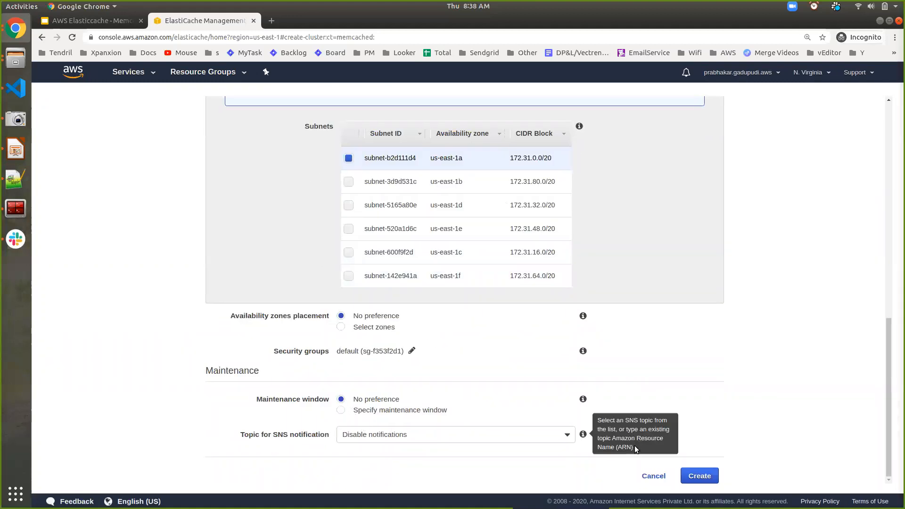
- Create the Memcached cluster and expand its details in the cluster list
{"action": "left_click", "coordinate": [706, 478]}
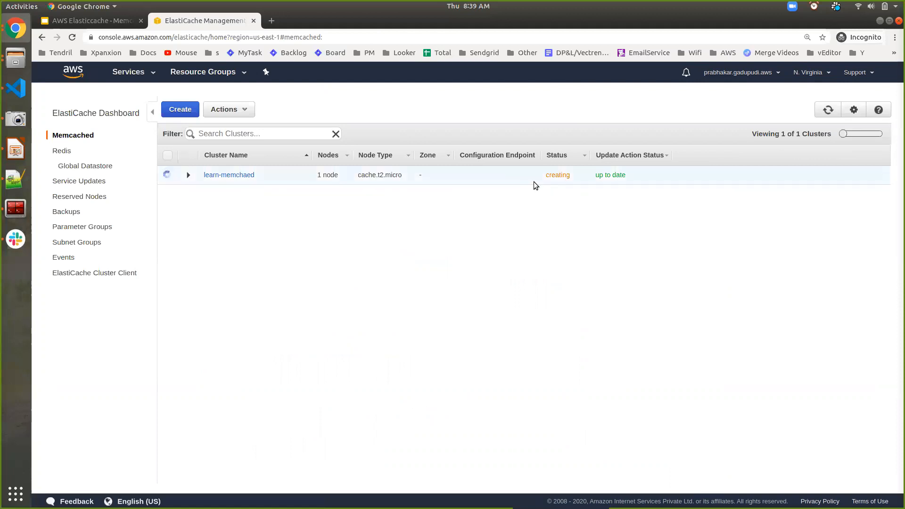
{"action": "double_click", "coordinate": [557, 180]}
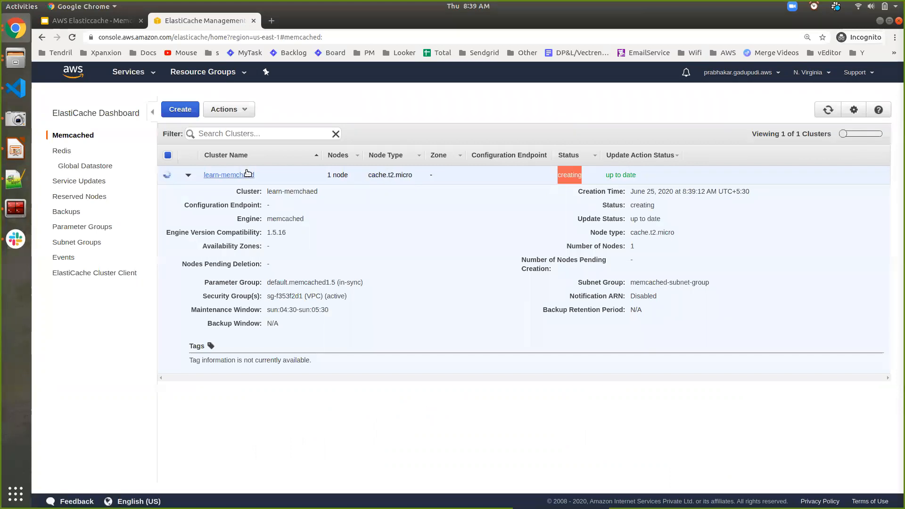
- Switch to the EC2 service and start launching an instance from the Ubuntu Server 18.04 LTS image, 64-bit (x86)
{"action": "left_click", "coordinate": [131, 71]}
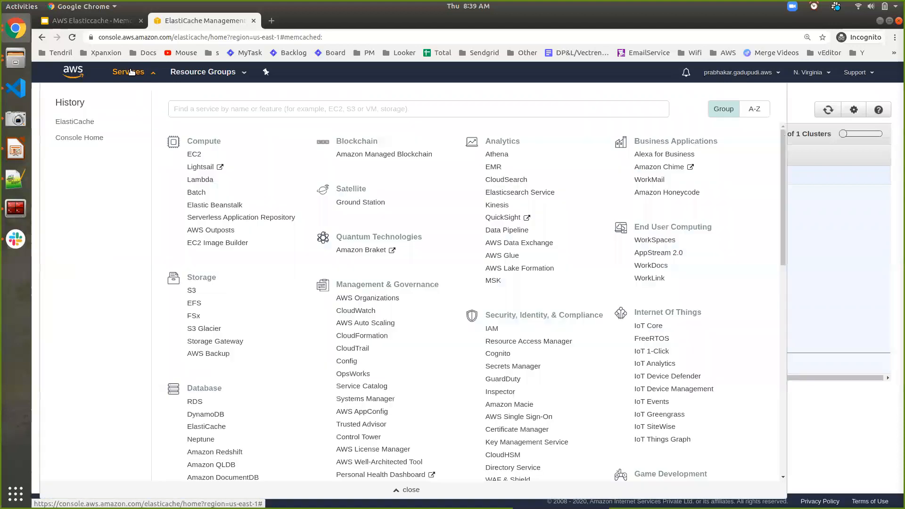
{"action": "left_click", "coordinate": [195, 157]}
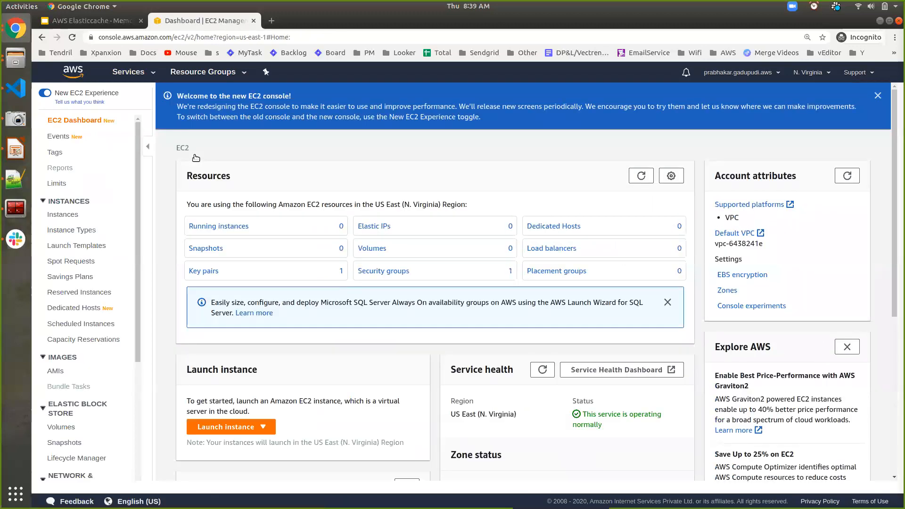
{"action": "left_click", "coordinate": [230, 427]}
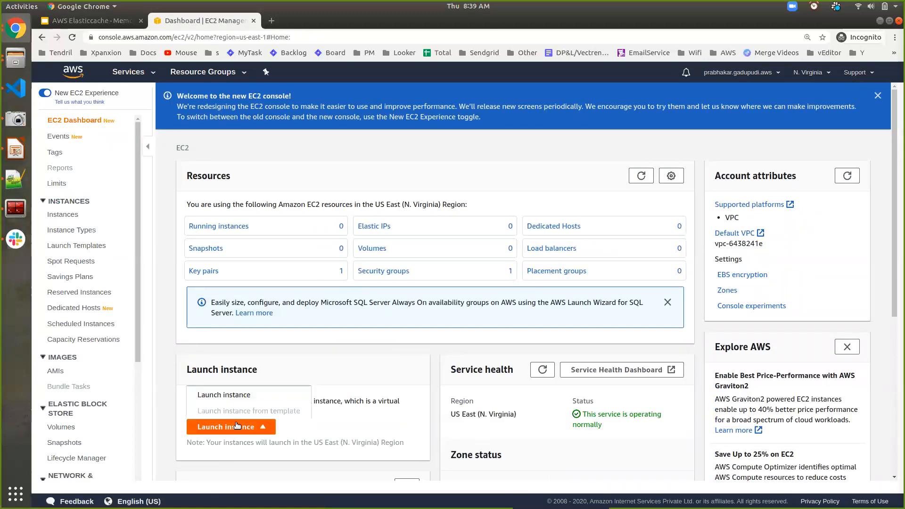
{"action": "left_click", "coordinate": [237, 398]}
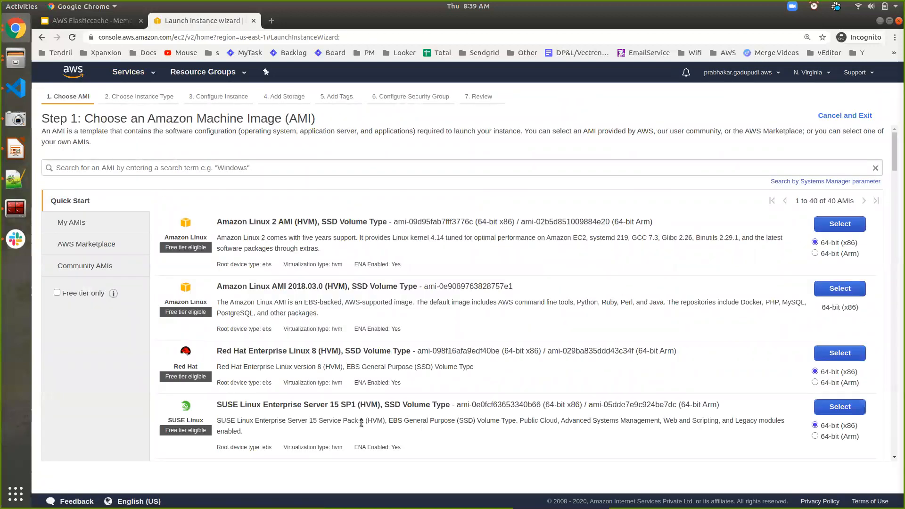
{"action": "scroll", "coordinate": [361, 423], "scroll_direction": "down", "scroll_amount": 5}
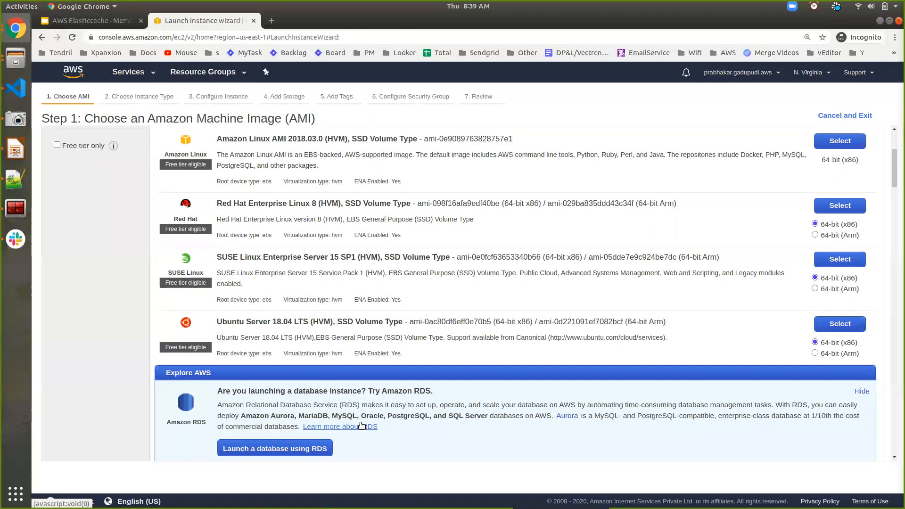
{"action": "left_click", "coordinate": [858, 325]}
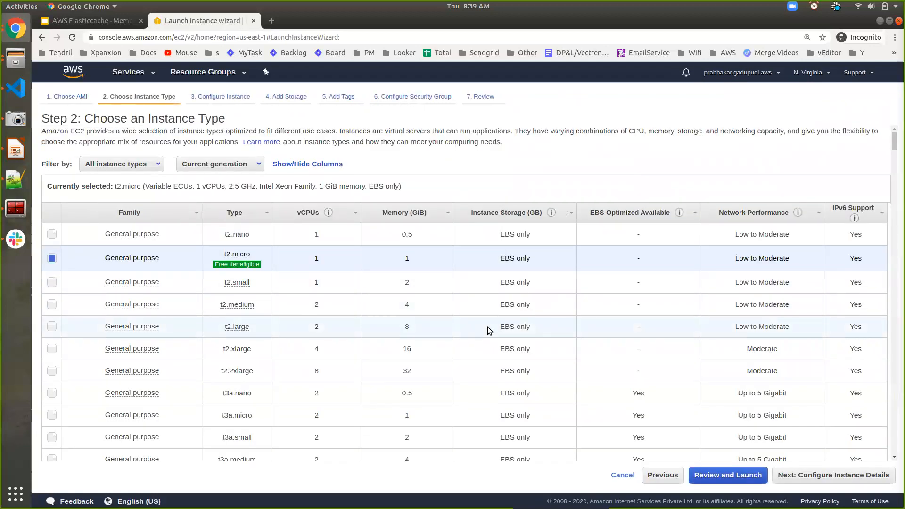
- Keep the default t2.micro type, instance details, storage, tags and new security group, and proceed to the launch review
{"action": "left_click", "coordinate": [791, 474]}
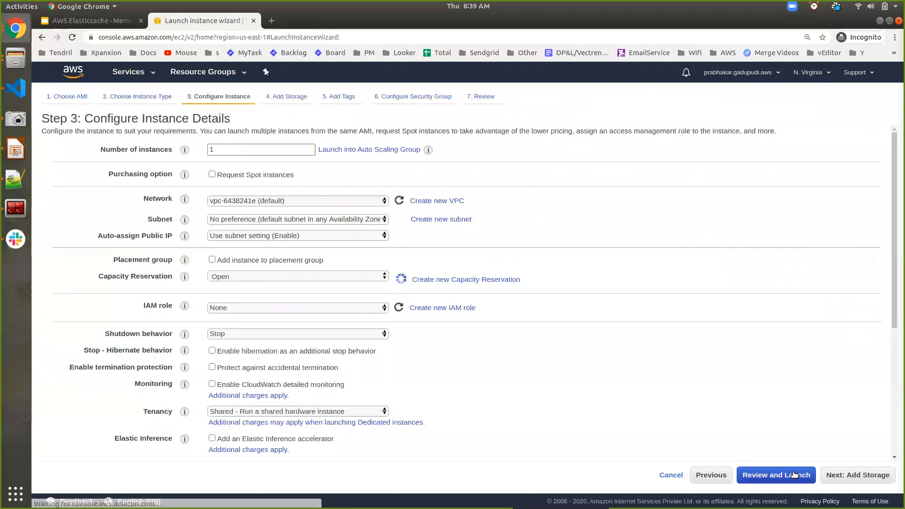
{"action": "left_click", "coordinate": [849, 470]}
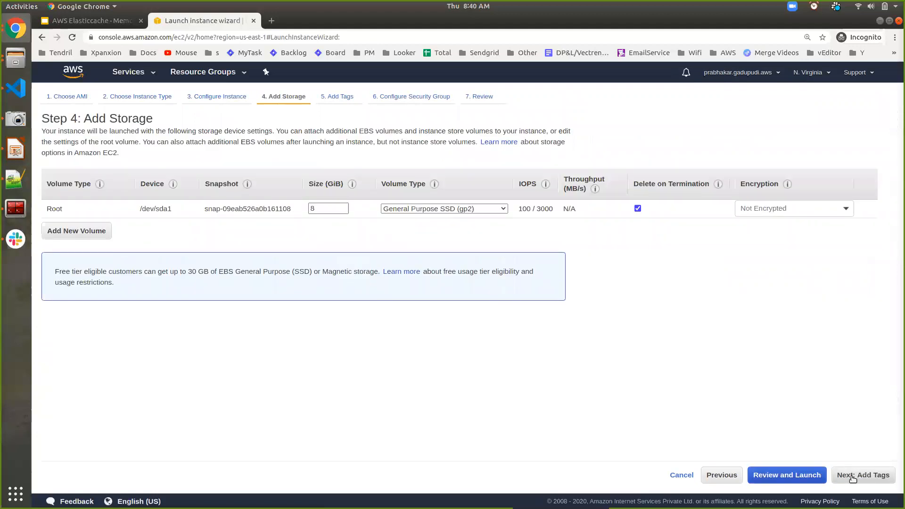
{"action": "left_click", "coordinate": [853, 479]}
{"action": "left_click", "coordinate": [852, 479]}
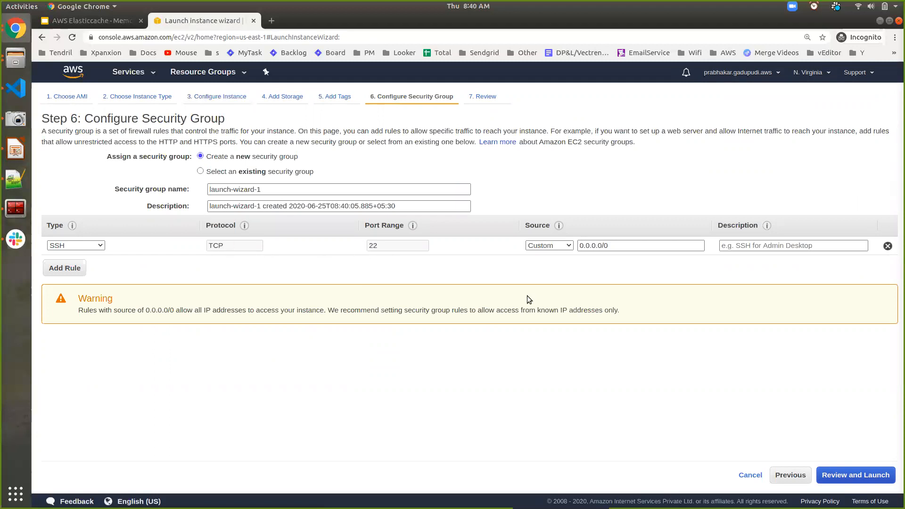
{"action": "left_click", "coordinate": [851, 478]}
- Launch the instance with the existing key pair first-vm-keys, acknowledging access to its private key file, and view the instances list
{"action": "left_click", "coordinate": [878, 477]}
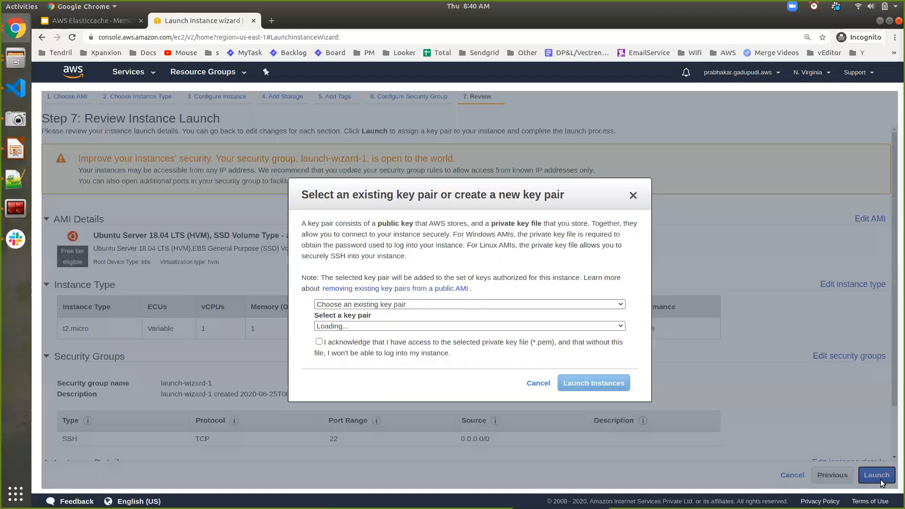
{"action": "left_click", "coordinate": [396, 340]}
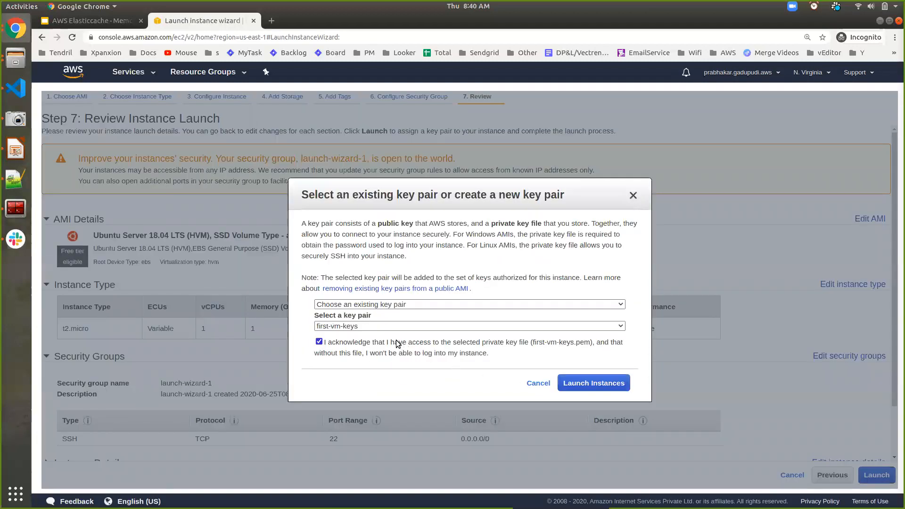
{"action": "left_click", "coordinate": [357, 327]}
{"action": "left_click", "coordinate": [357, 331]}
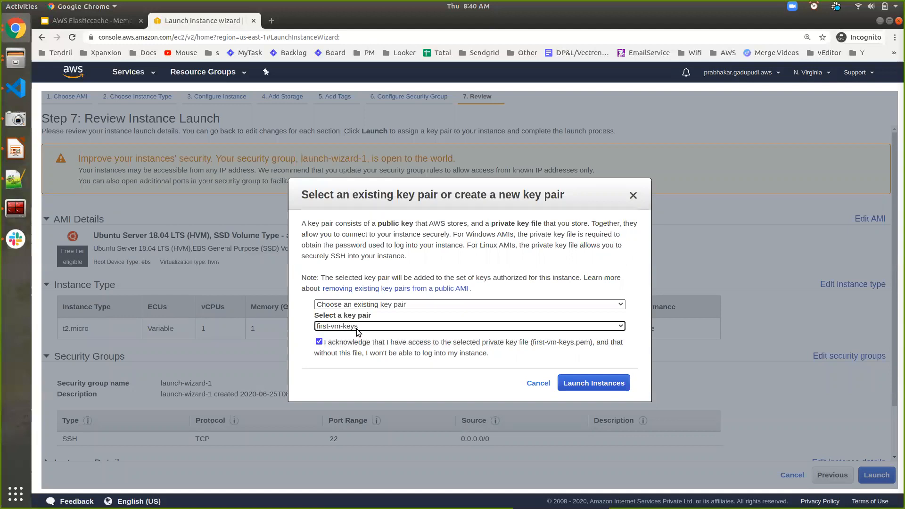
{"action": "left_click", "coordinate": [468, 305]}
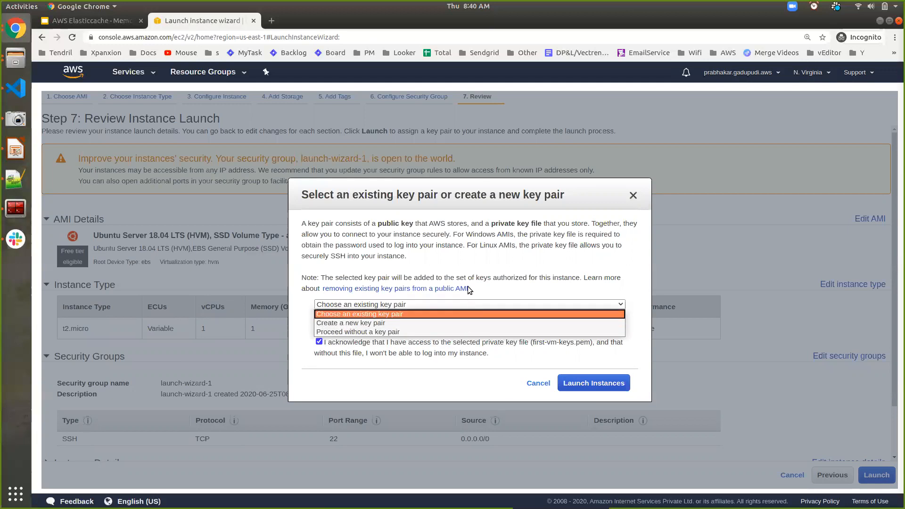
{"action": "left_click", "coordinate": [469, 314]}
{"action": "left_click", "coordinate": [582, 383]}
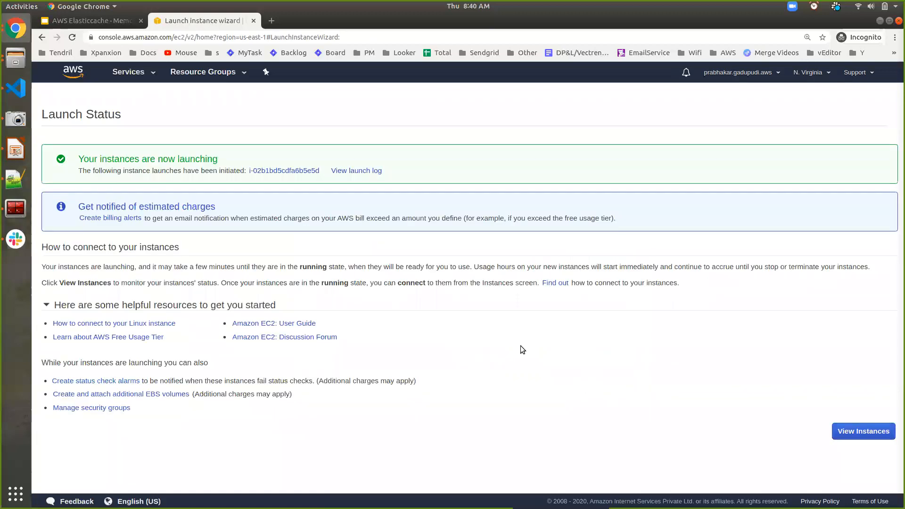
{"action": "left_click", "coordinate": [853, 432]}
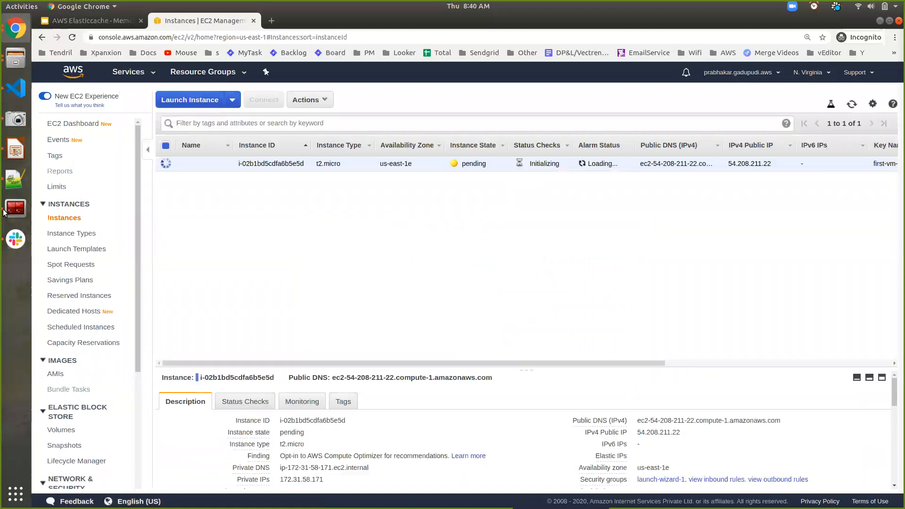
- Quit the running Terminator terminal and open a fresh Terminator window
{"action": "right_click", "coordinate": [20, 211]}
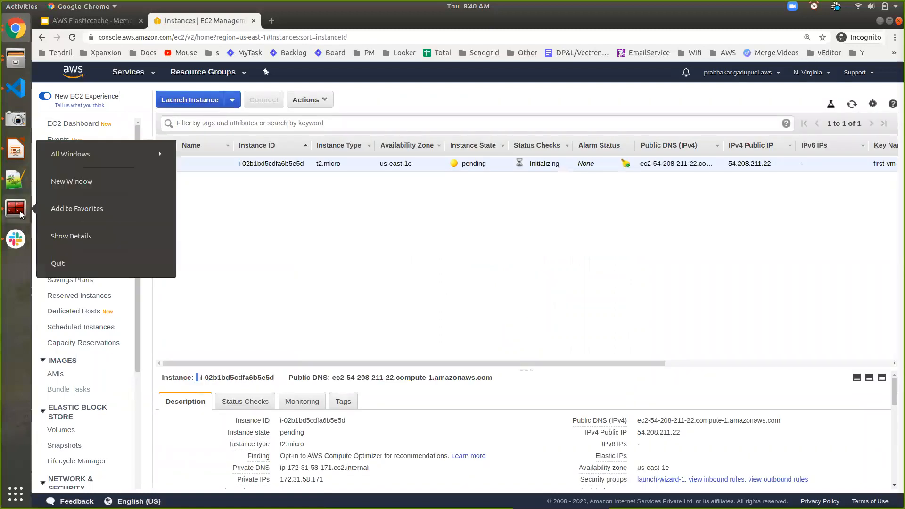
{"action": "left_click", "coordinate": [67, 258]}
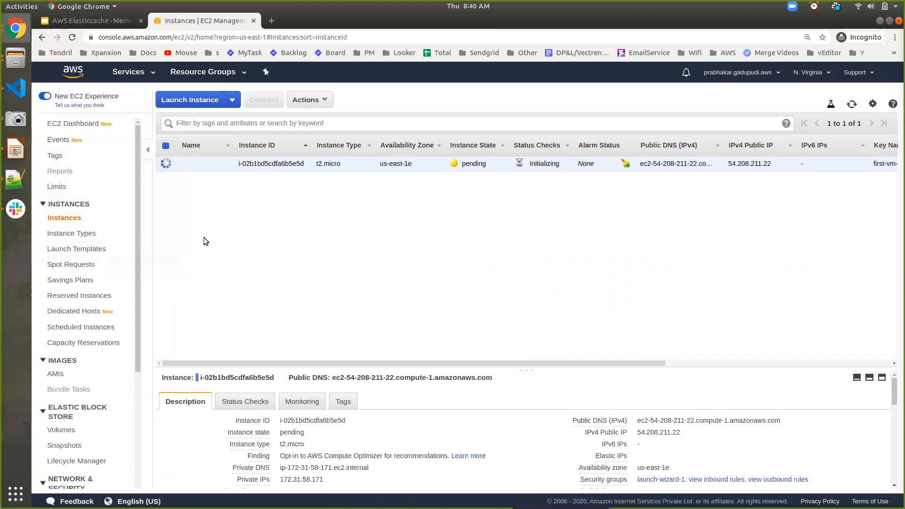
{"action": "key", "text": "super"}
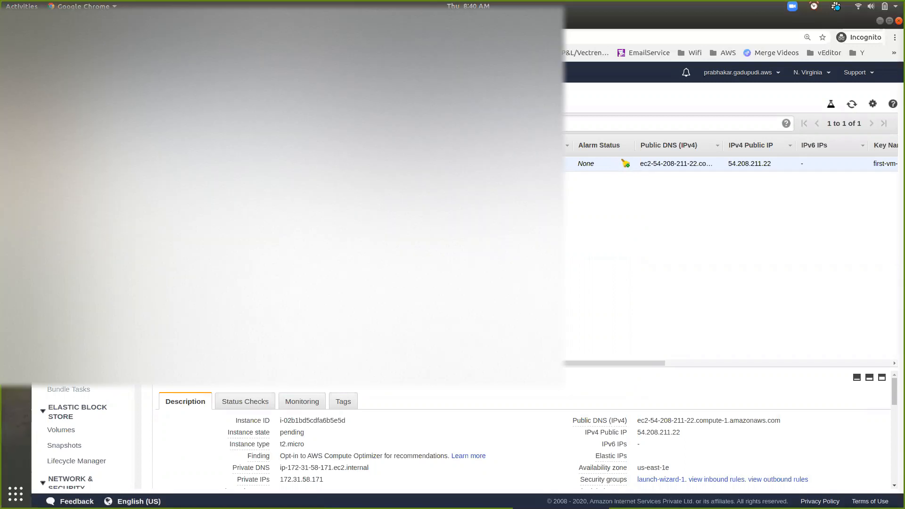
{"action": "type", "text": "termin"}
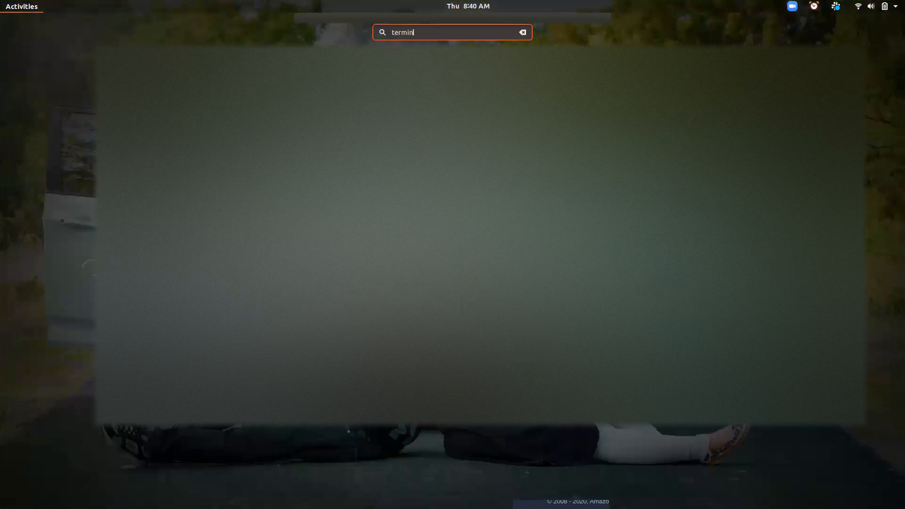
{"action": "key", "text": "Return"}
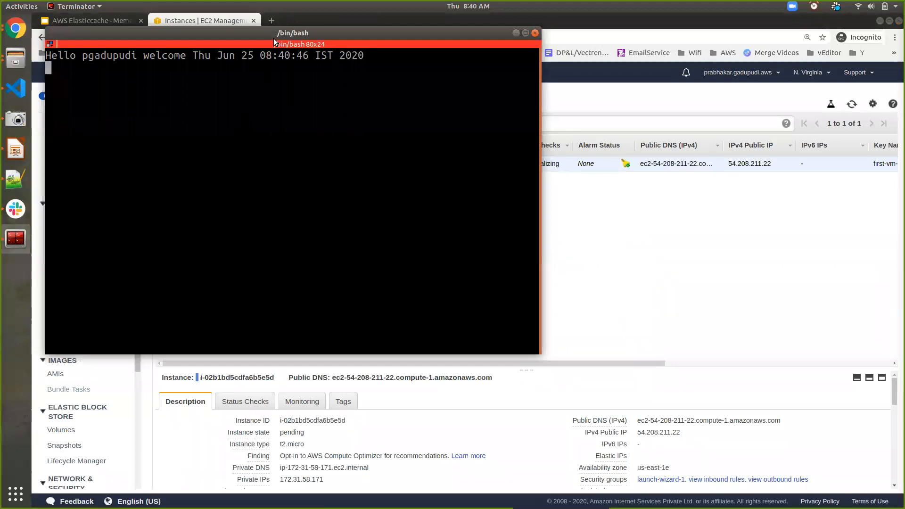
{"action": "left_click_drag", "start_coordinate": [274, 39], "coordinate": [569, 180]}
- Return to Chrome and refresh the EC2 instances list to check the instance state
{"action": "left_click", "coordinate": [279, 202]}
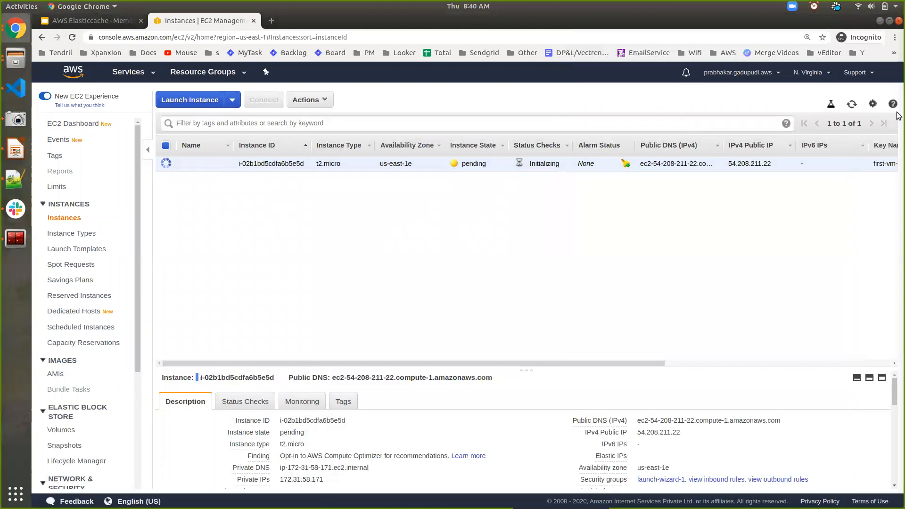
{"action": "left_click", "coordinate": [850, 105]}
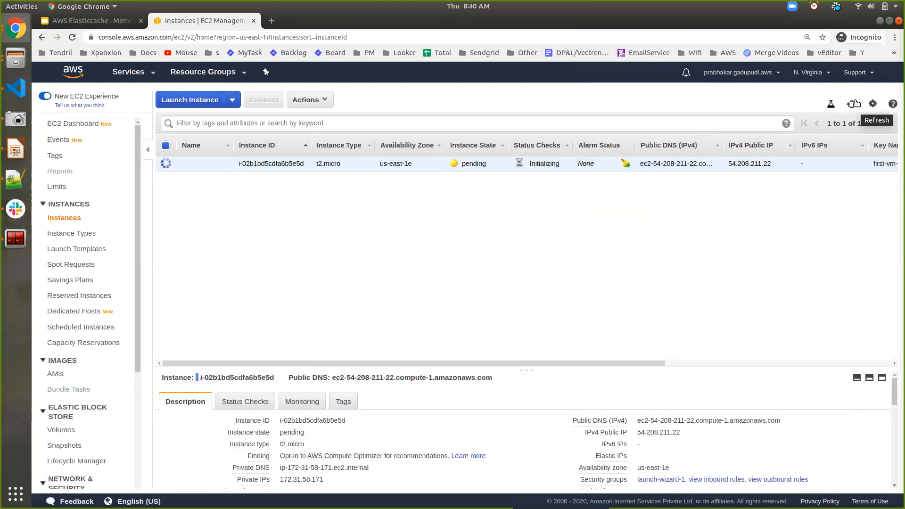
- Refresh the EC2 instances list, open the instance's connection instructions and copy the example SSH command
{"action": "left_click", "coordinate": [851, 105]}
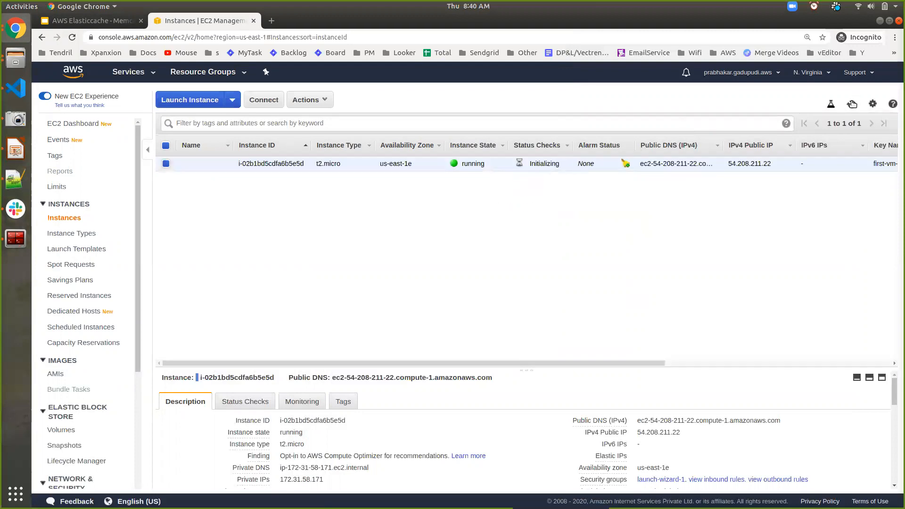
{"action": "left_click", "coordinate": [266, 101]}
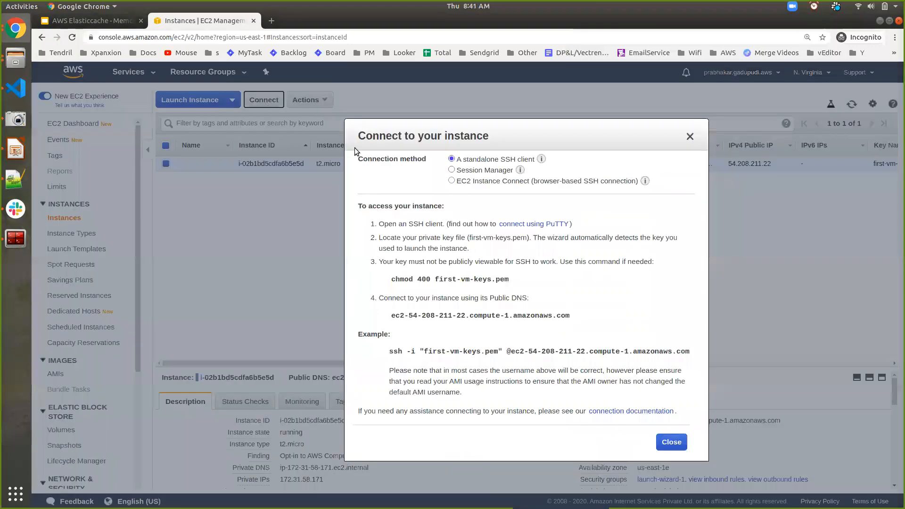
{"action": "triple_click", "coordinate": [455, 351]}
{"action": "key", "text": "ctrl+c"}
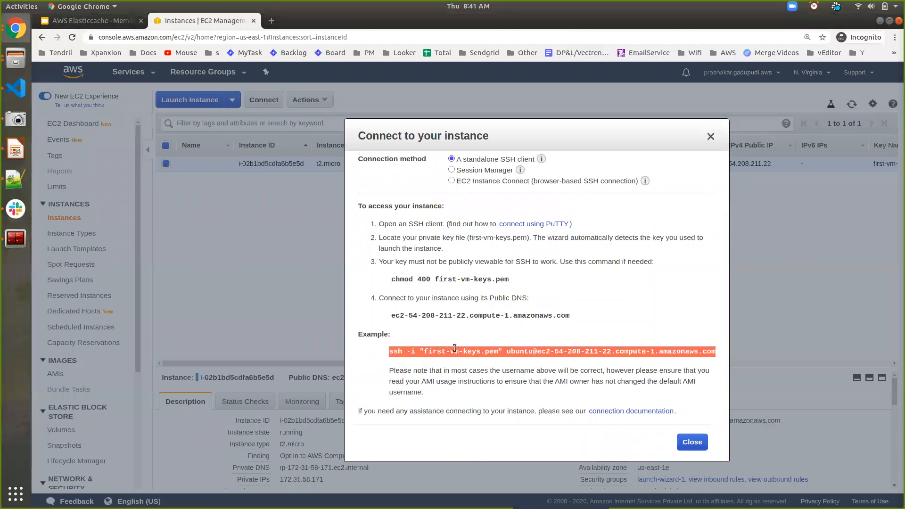
- Switch to Terminator, maximize its window, change to ~/Downloads/awsKeys/ and list the key files with ll
{"action": "left_click", "coordinate": [19, 244]}
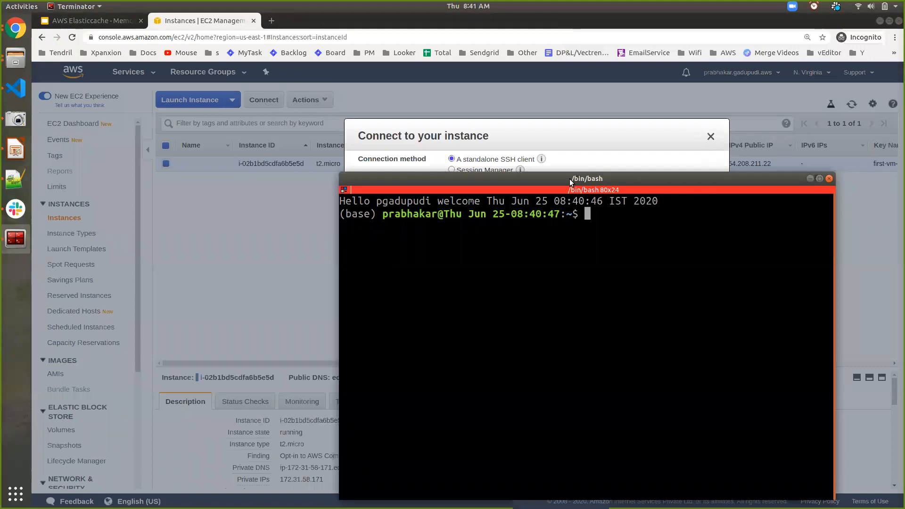
{"action": "double_click", "coordinate": [570, 179]}
{"action": "type", "text": "cd ~/Dow"}
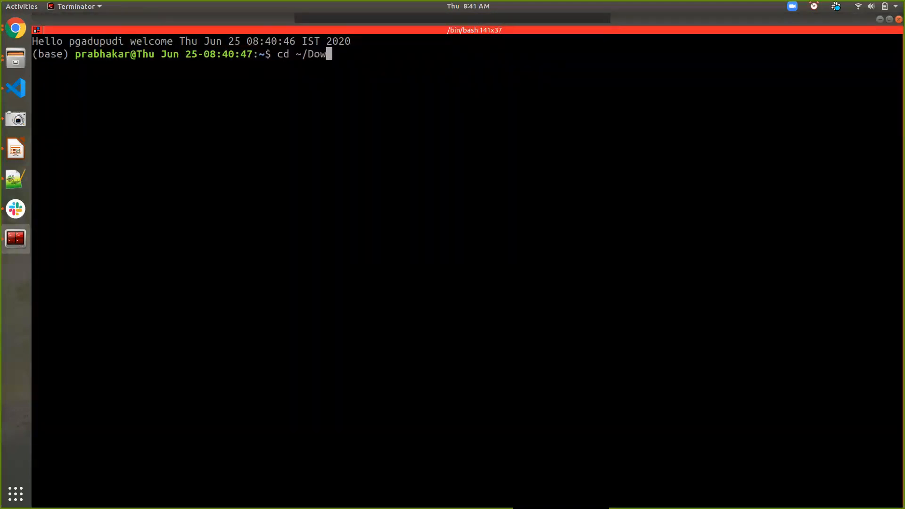
{"action": "type", "text": "nloads/a"}
{"action": "key", "text": "Tab"}
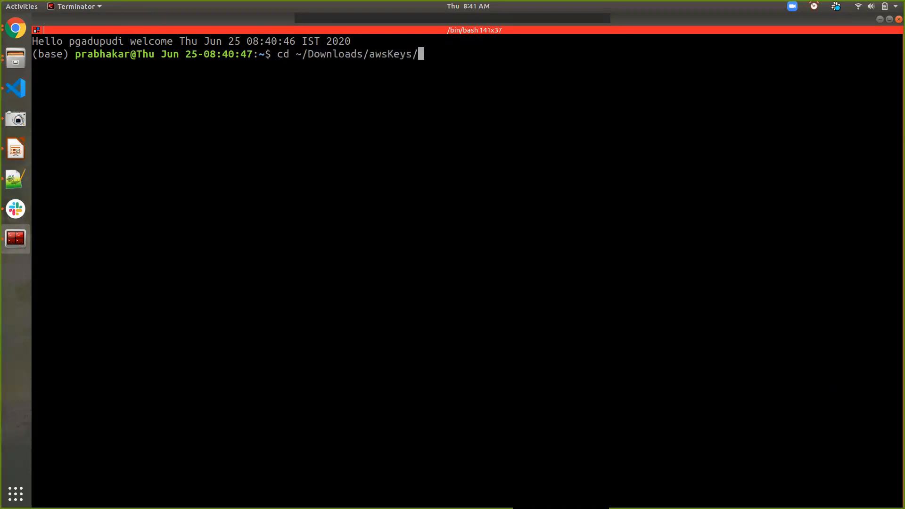
{"action": "key", "text": "Return"}
{"action": "type", "text": "ll"}
{"action": "key", "text": "Return"}
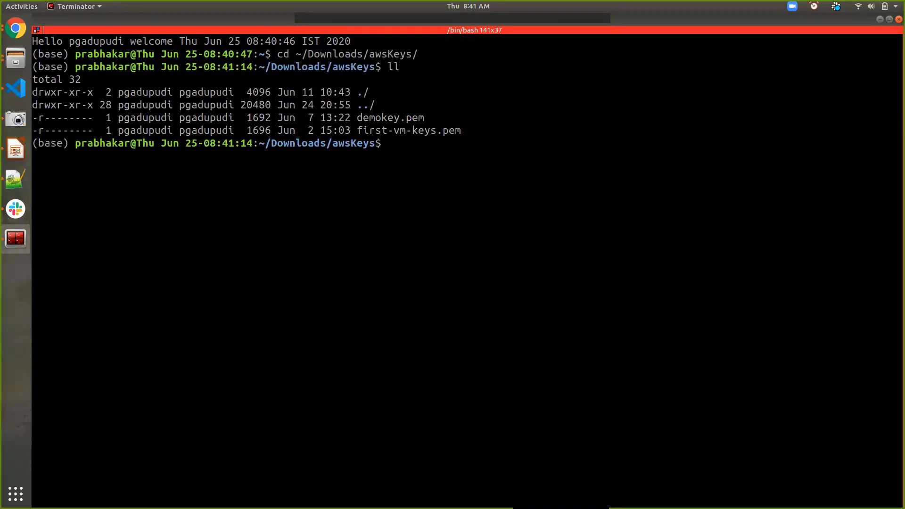
- Connect to the Ubuntu instance with the copied ssh command using first-vm-keys.pem, retrying it once and accepting the host's authenticity with yes
{"action": "key", "text": "ctrl+shift+v"}
{"action": "key", "text": "Return"}
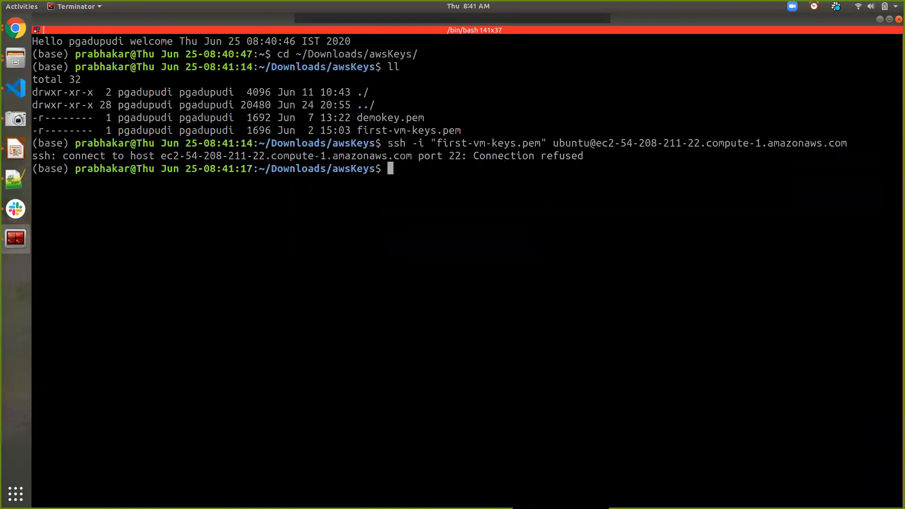
{"action": "key", "text": "Up"}
{"action": "key", "text": "Return"}
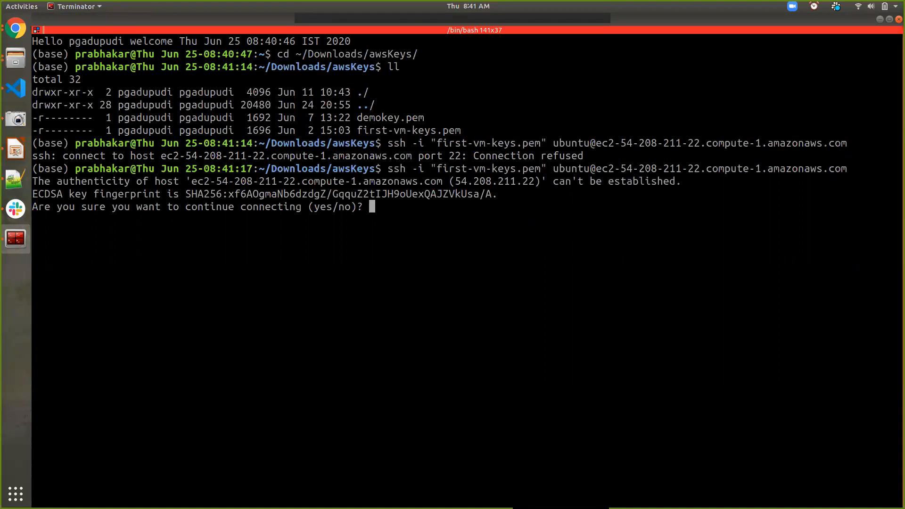
{"action": "type", "text": "yes"}
{"action": "key", "text": "Return"}
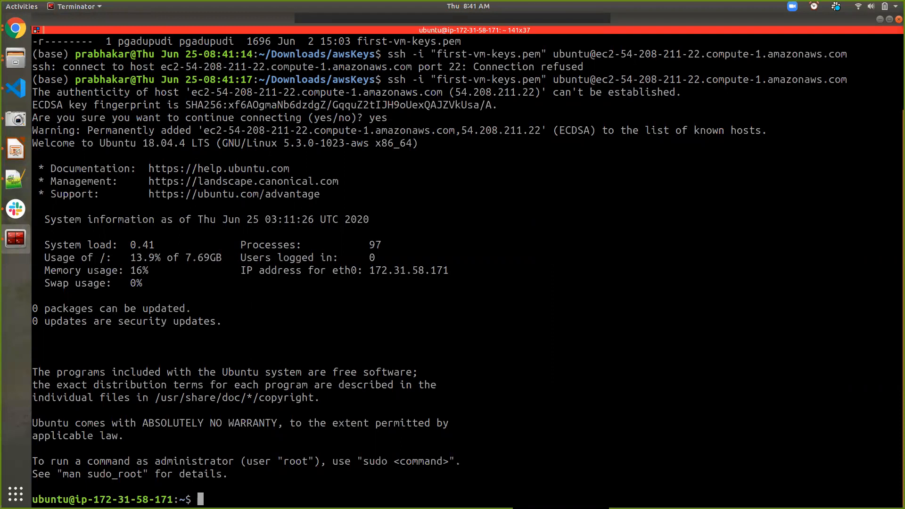
{"action": "type", "text": "sudo apt-get instal"}
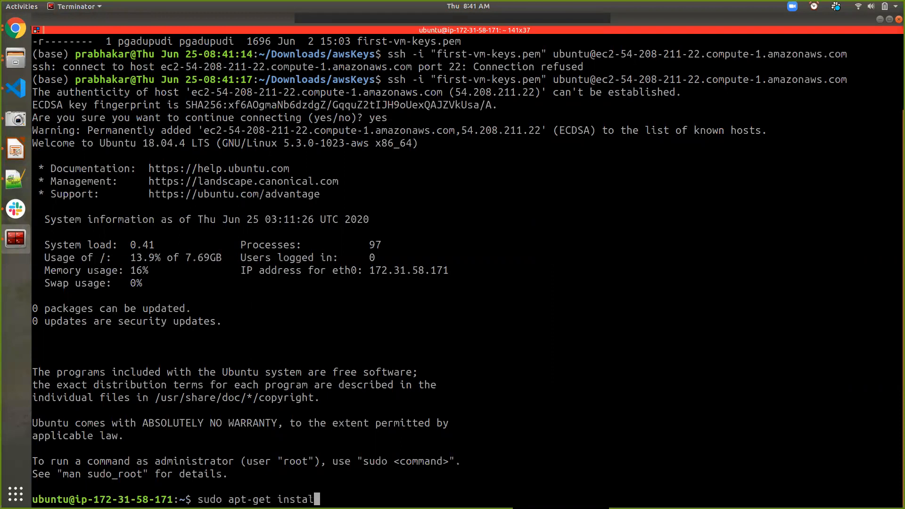
{"action": "type", "text": "l redis"}
{"action": "key", "text": "ctrl+l"}
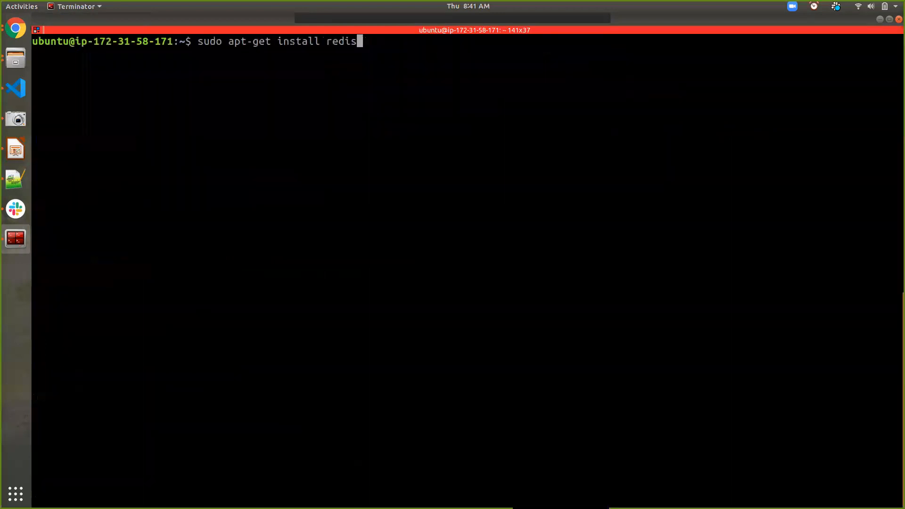
{"action": "double_click", "coordinate": [316, 40]}
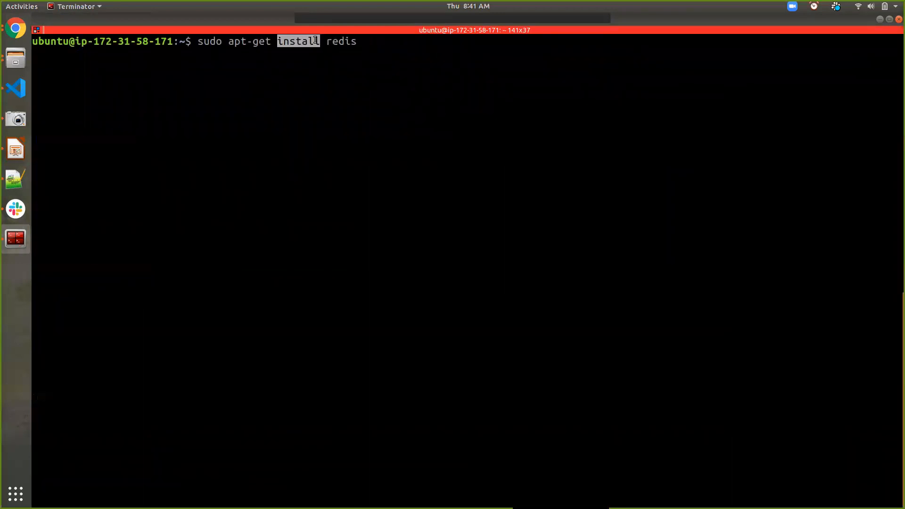
{"action": "left_click", "coordinate": [388, 63]}
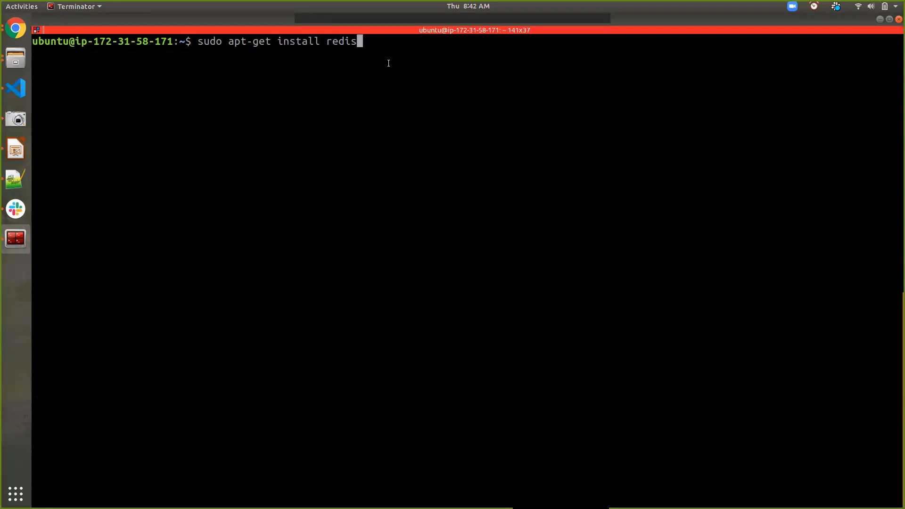
{"action": "key", "text": "BackSpace"}
{"action": "key", "text": "BackSpace"}
{"action": "key", "text": "BackSpace"}
{"action": "key", "text": "BackSpace"}
{"action": "key", "text": "BackSpace"}
{"action": "key", "text": "BackSpace"}
{"action": "key", "text": "BackSpace"}
{"action": "key", "text": "BackSpace"}
{"action": "key", "text": "BackSpace"}
{"action": "key", "text": "BackSpace"}
{"action": "key", "text": "BackSpace"}
{"action": "key", "text": "BackSpace"}
{"action": "key", "text": "BackSpace"}
{"action": "type", "text": "up"}
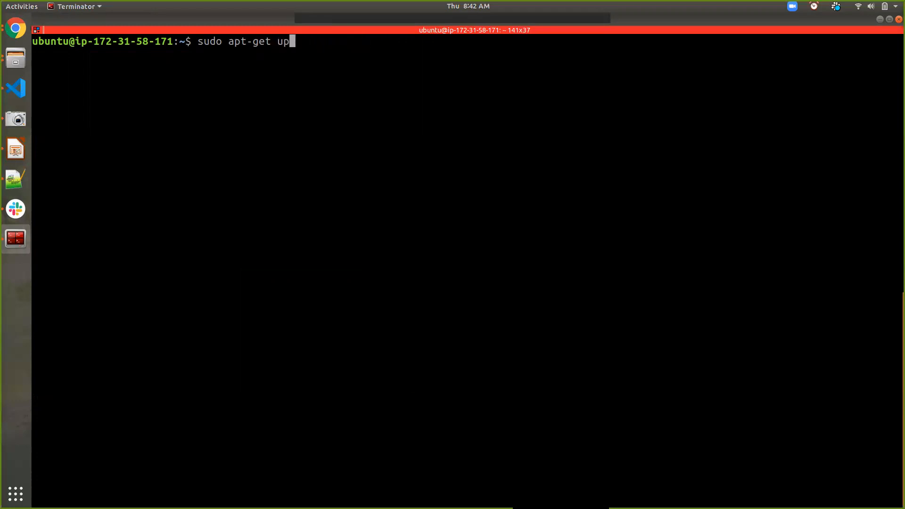
{"action": "key", "text": "BackSpace"}
{"action": "key", "text": "BackSpace"}
{"action": "key", "text": "BackSpace"}
{"action": "key", "text": "BackSpace"}
{"action": "key", "text": "BackSpace"}
{"action": "key", "text": "BackSpace"}
{"action": "key", "text": "BackSpace"}
{"action": "key", "text": "BackSpace"}
{"action": "key", "text": "BackSpace"}
{"action": "key", "text": "BackSpace"}
{"action": "key", "text": "BackSpace"}
{"action": "key", "text": "BackSpace"}
{"action": "key", "text": "BackSpace"}
{"action": "key", "text": "BackSpace"}
{"action": "key", "text": "BackSpace"}
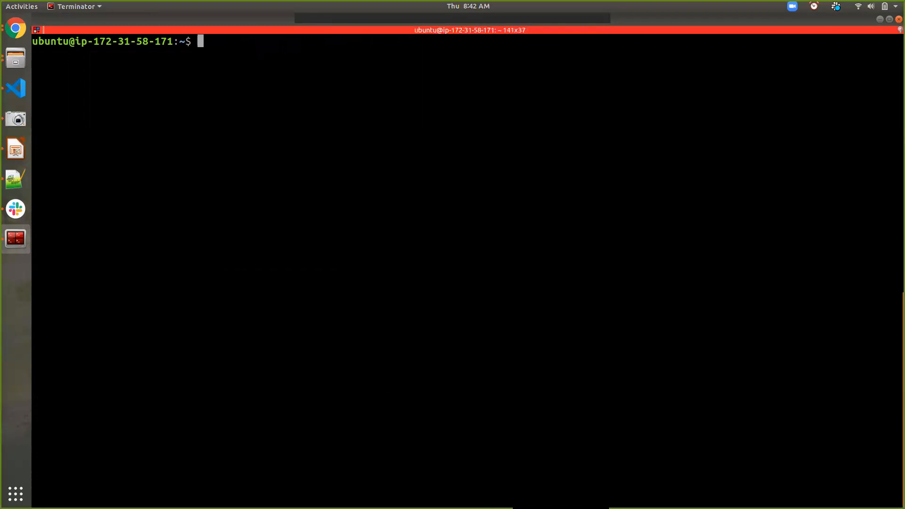
- Draft the command pattern "telnet <<end point memcached>> <<port>" at the prompt, then cancel it without running it
{"action": "type", "text": "telnet"}
{"action": "key", "text": "BackSpace"}
{"action": "key", "text": "BackSpace"}
{"action": "key", "text": "BackSpace"}
{"action": "key", "text": "BackSpace"}
{"action": "key", "text": "BackSpace"}
{"action": "key", "text": "BackSpace"}
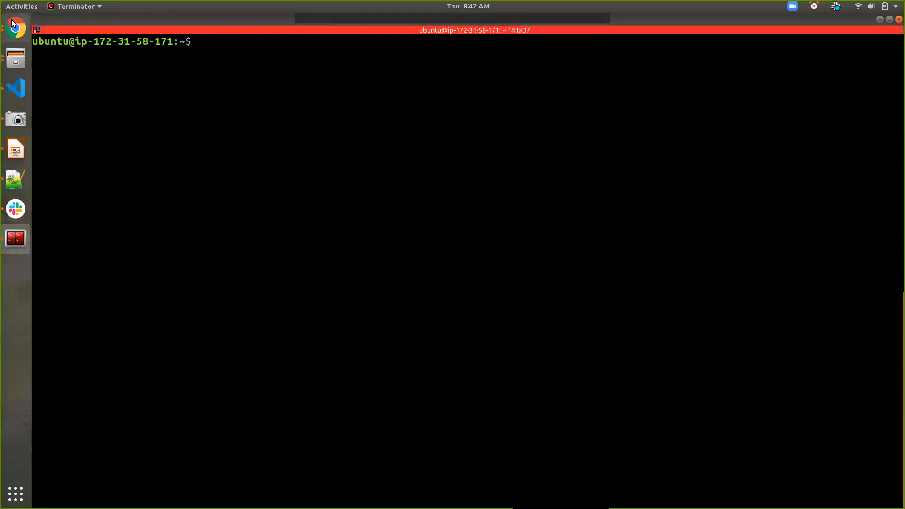
{"action": "type", "text": "te;n"}
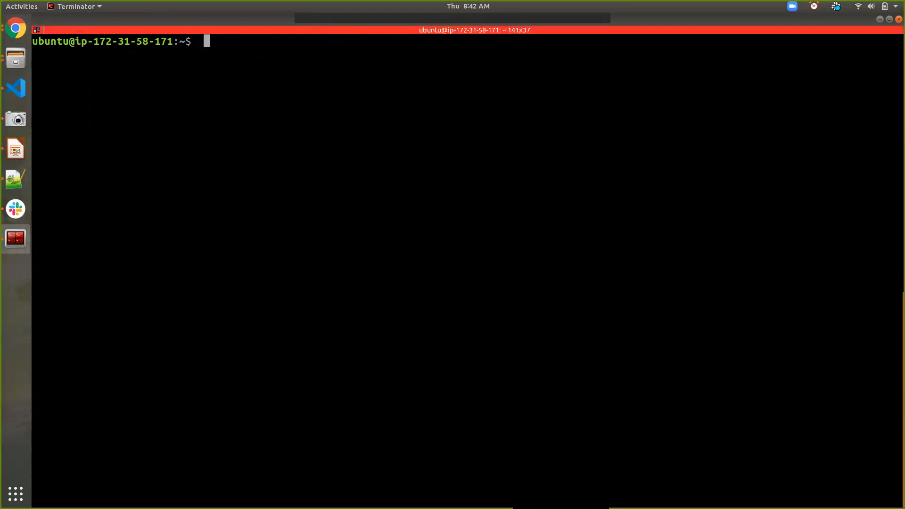
{"action": "type", "text": "et"}
{"action": "key", "text": "BackSpace"}
{"action": "key", "text": "BackSpace"}
{"action": "key", "text": "BackSpace"}
{"action": "key", "text": "BackSpace"}
{"action": "key", "text": "BackSpace"}
{"action": "key", "text": "BackSpace"}
{"action": "key", "text": "BackSpace"}
{"action": "type", "text": "telnet"}
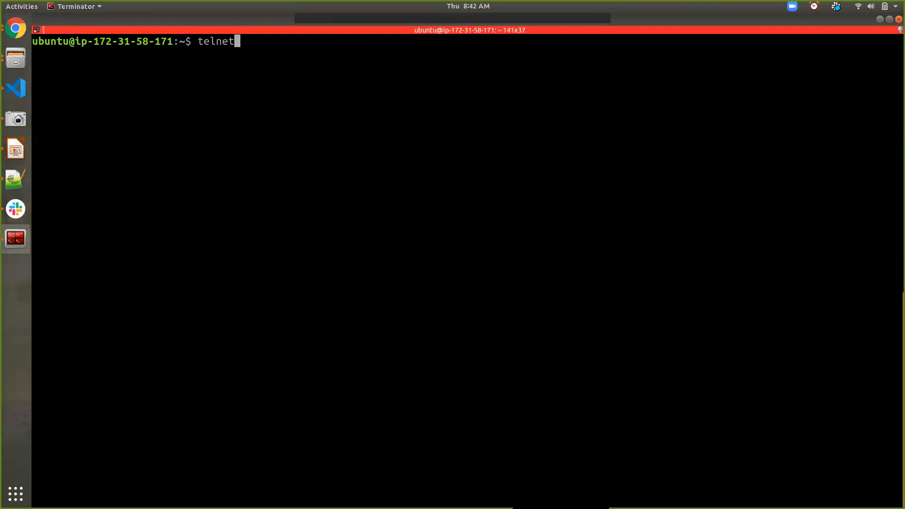
{"action": "type", "text": " <<"}
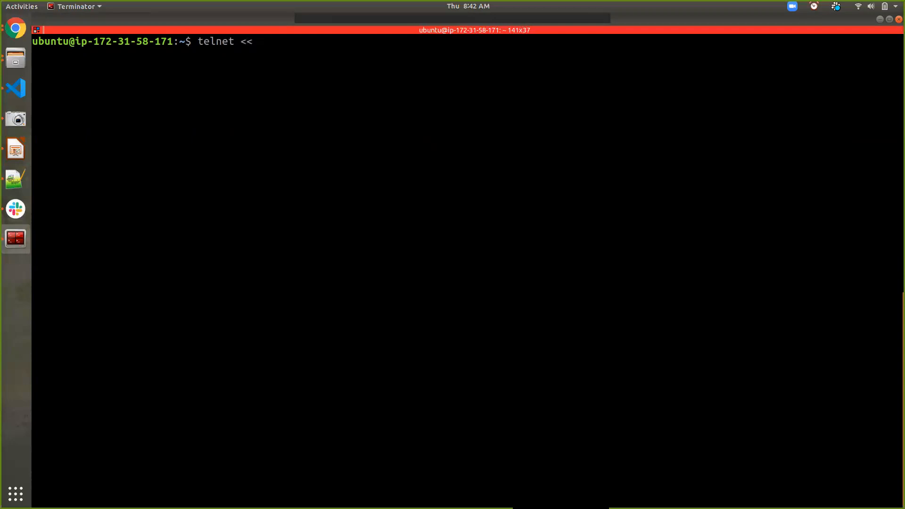
{"action": "type", "text": "end point memcach"}
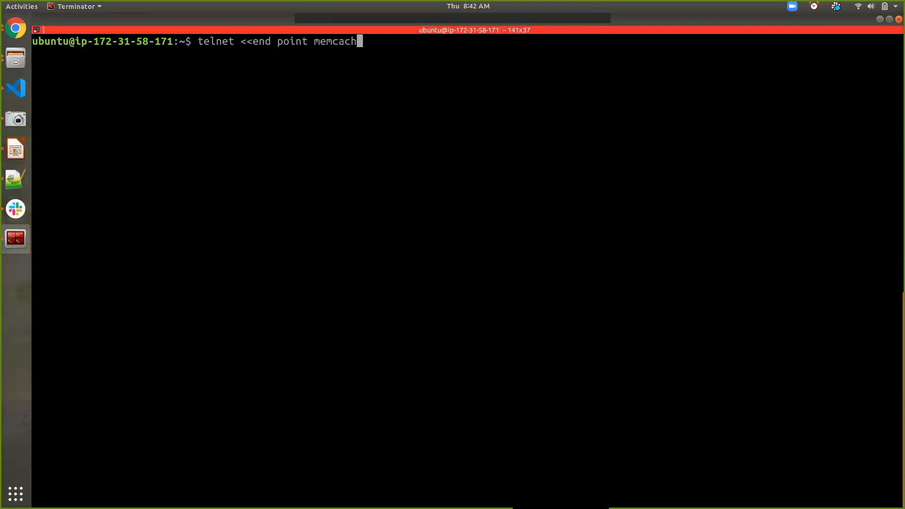
{"action": "type", "text": "ed>> <<port>"}
{"action": "key", "text": "ctrl+c"}
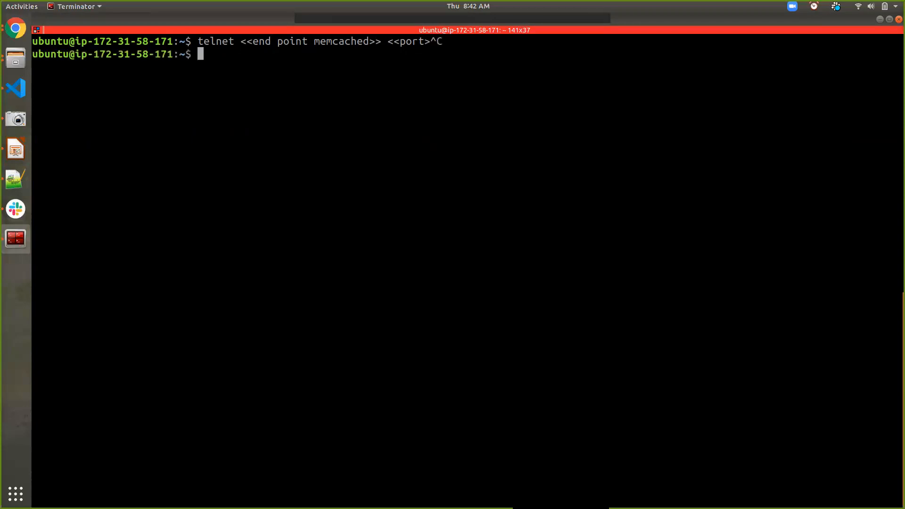
- Return to the EC2 console in Chrome, close the connection instructions, and open the ElastiCache service's Memcached cluster list
{"action": "left_click", "coordinate": [15, 31]}
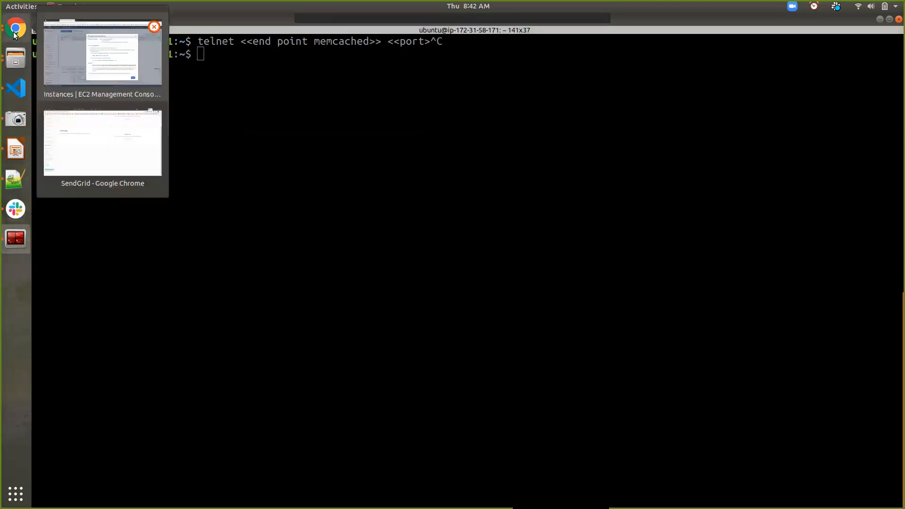
{"action": "left_click", "coordinate": [83, 63]}
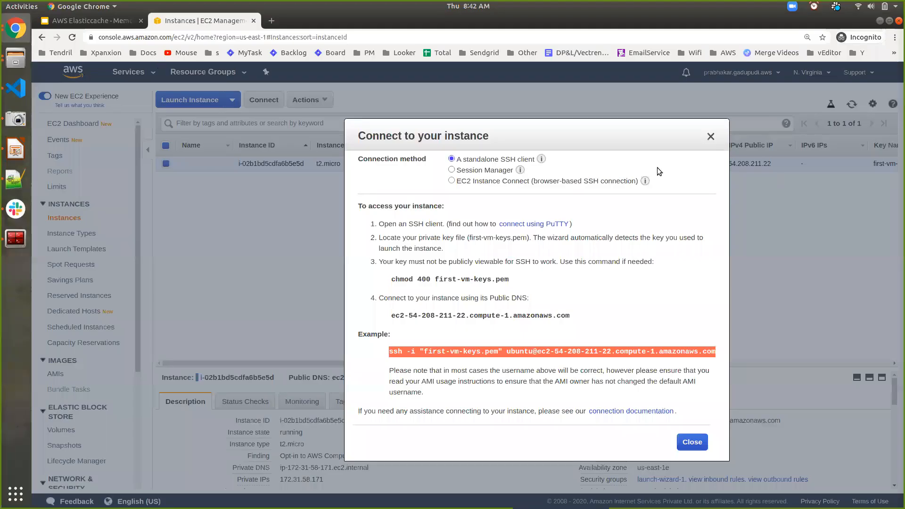
{"action": "left_click", "coordinate": [709, 136]}
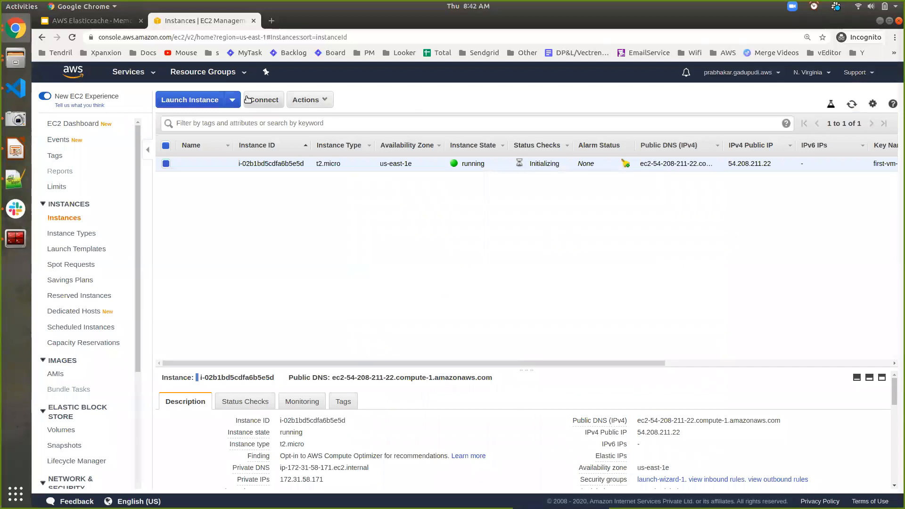
{"action": "left_click", "coordinate": [130, 74]}
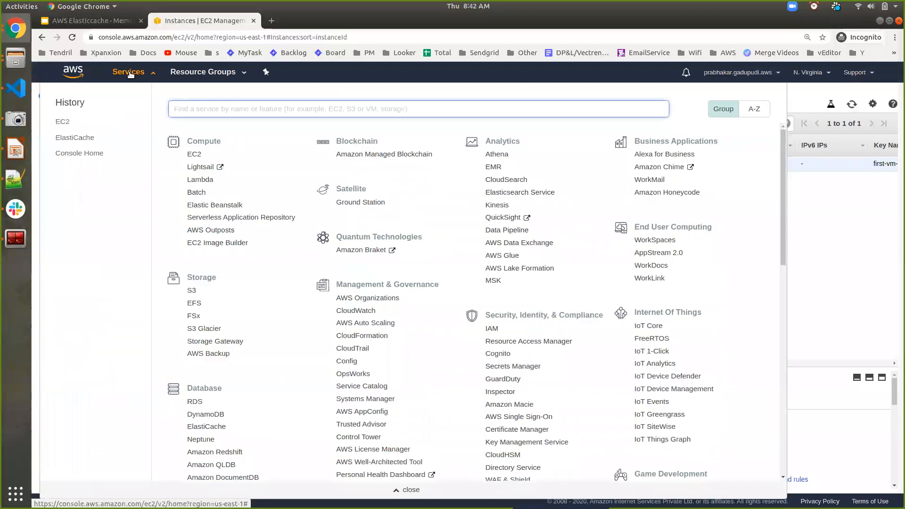
{"action": "type", "text": "elast"}
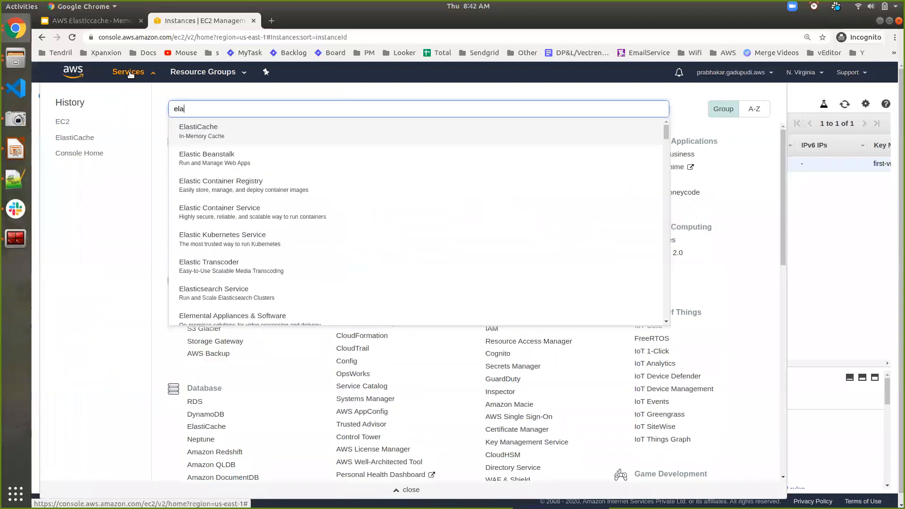
{"action": "left_click", "coordinate": [214, 129]}
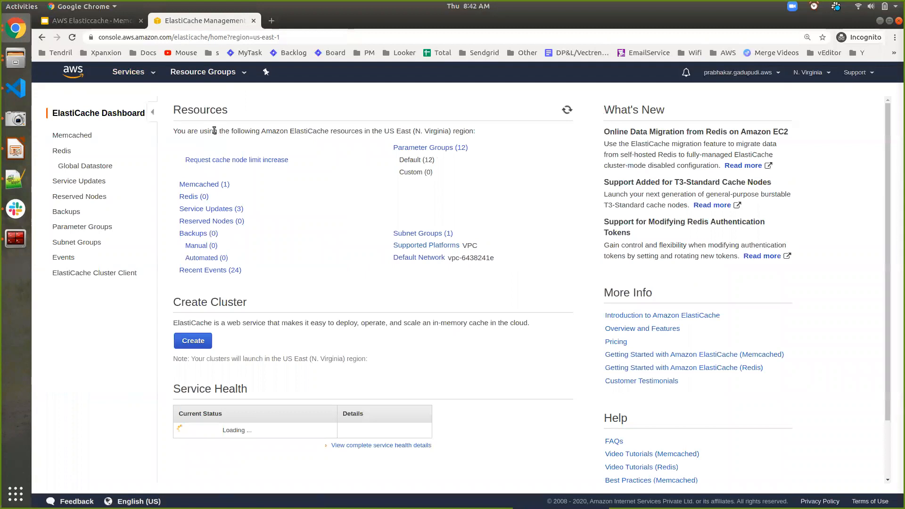
{"action": "left_click", "coordinate": [214, 185]}
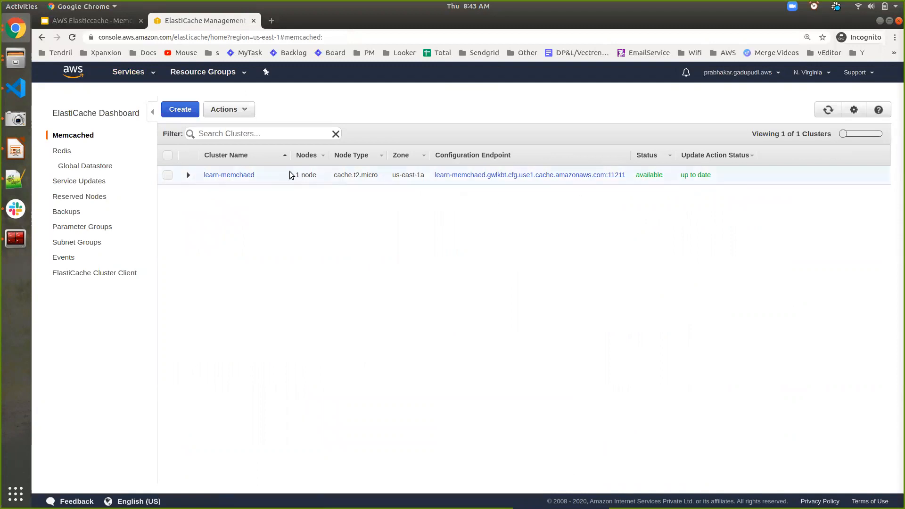
- Examine the learn-memchaed cluster's nodes and description, highlighting its configuration endpoint, and return to the node's endpoint and port
{"action": "left_click", "coordinate": [238, 176]}
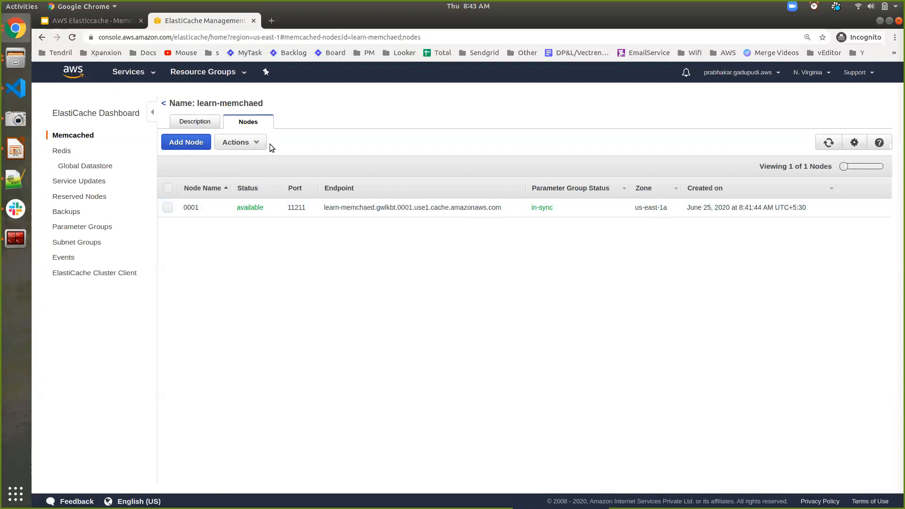
{"action": "left_click", "coordinate": [201, 123]}
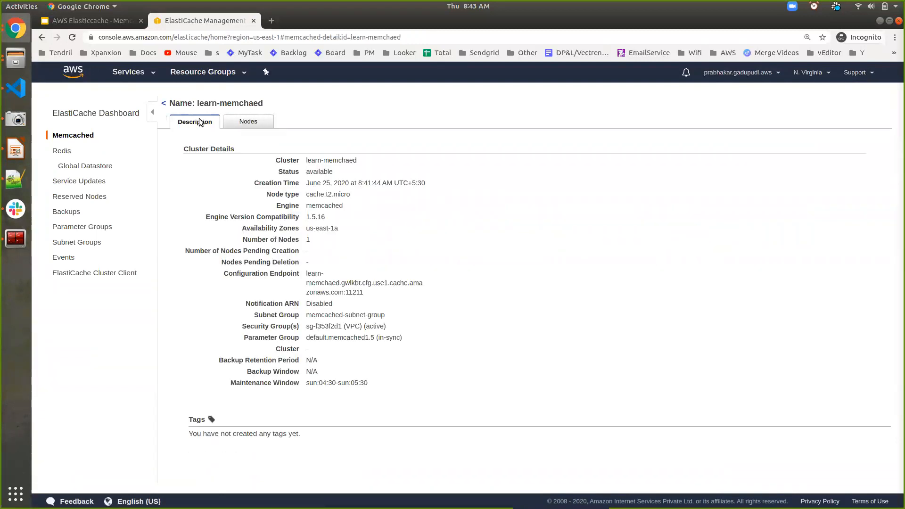
{"action": "double_click", "coordinate": [312, 275]}
{"action": "triple_click", "coordinate": [312, 275]}
{"action": "left_click", "coordinate": [312, 275]}
{"action": "triple_click", "coordinate": [312, 275]}
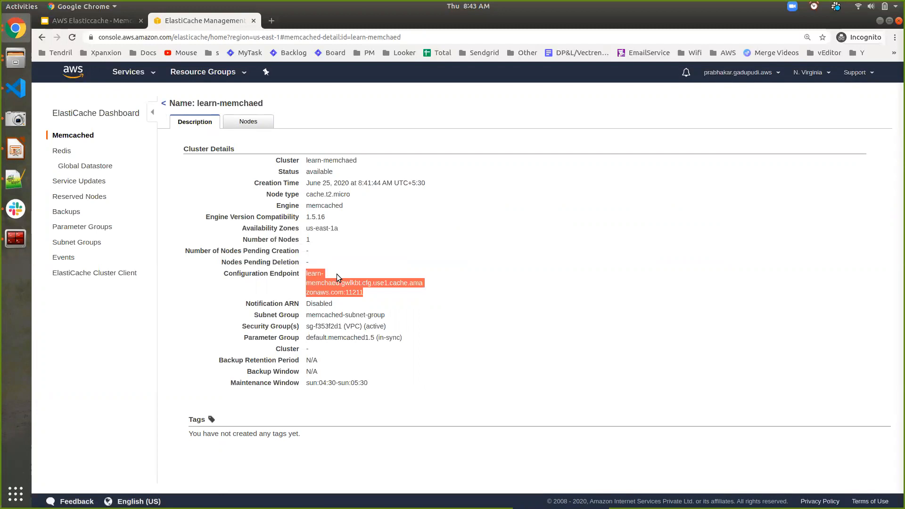
{"action": "left_click", "coordinate": [242, 124]}
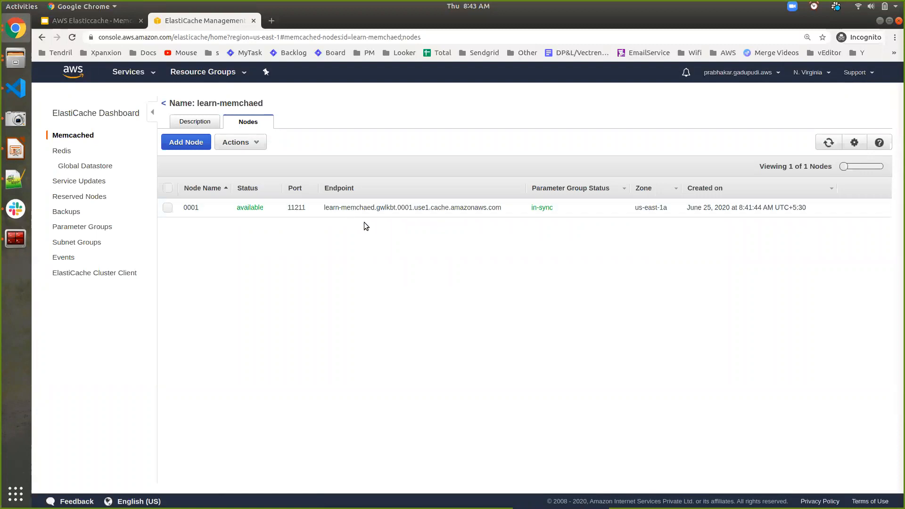
- Switch to the Terminator terminal and try running the copied configuration endpoint with port 11211 directly at the Ubuntu prompt
{"action": "left_click", "coordinate": [16, 238]}
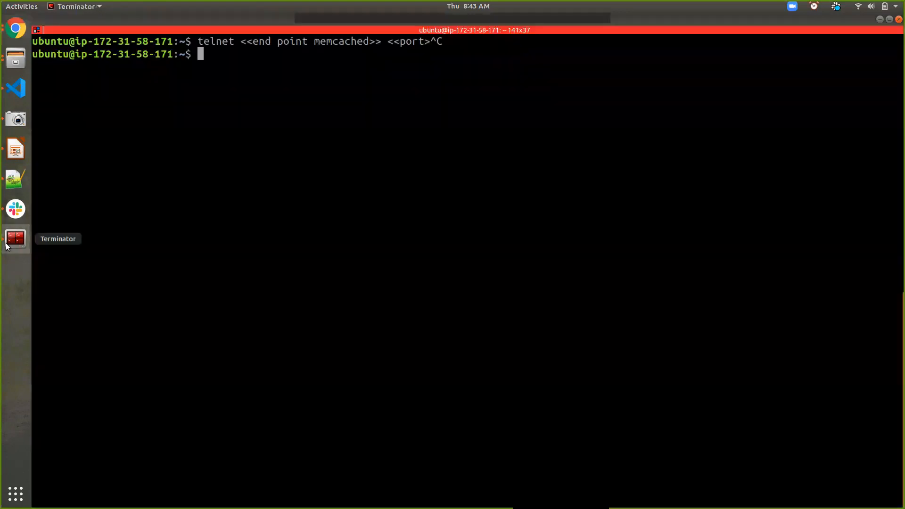
{"action": "right_click", "coordinate": [239, 207]}
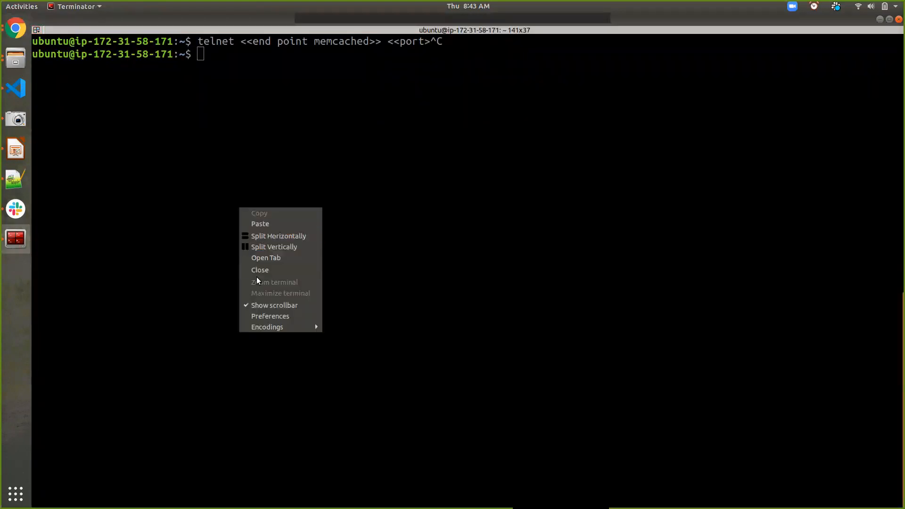
{"action": "left_click", "coordinate": [266, 224]}
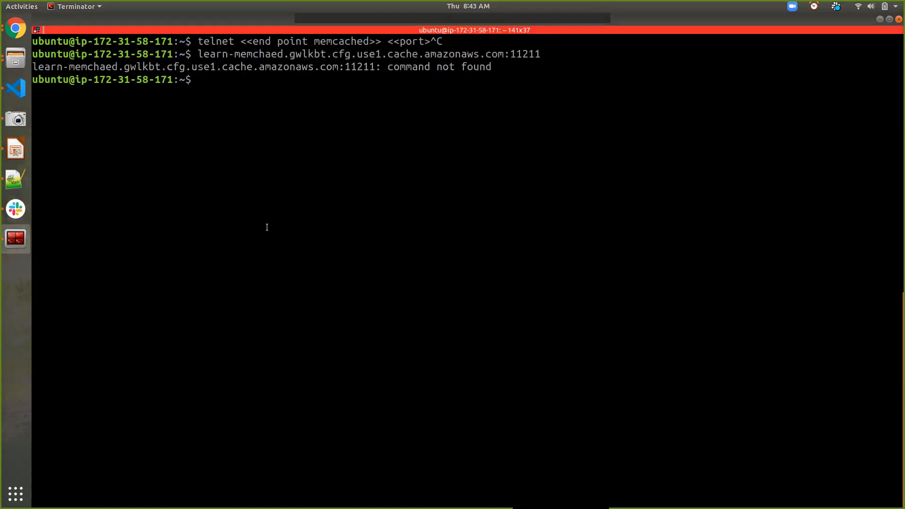
- Set the default Terminator profile's font to Ubuntu Mono Regular size 24 and close the preferences
{"action": "right_click", "coordinate": [266, 227]}
{"action": "left_click", "coordinate": [291, 335]}
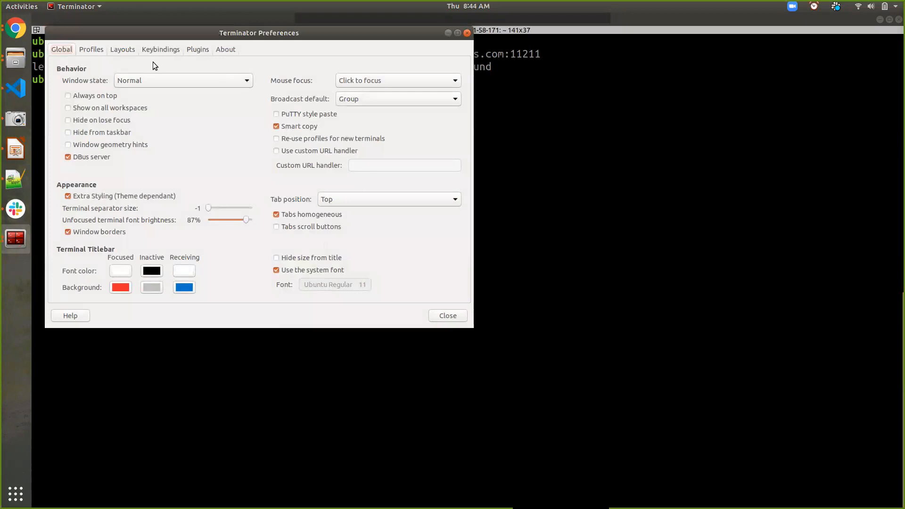
{"action": "left_click", "coordinate": [95, 52]}
{"action": "left_click", "coordinate": [236, 106]}
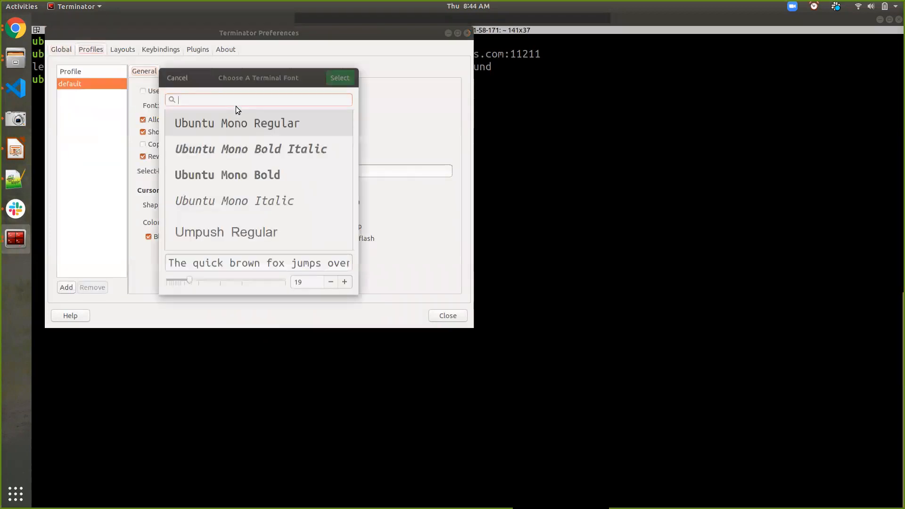
{"action": "left_click", "coordinate": [345, 282]}
{"action": "left_click", "coordinate": [345, 282]}
{"action": "left_click", "coordinate": [344, 283]}
{"action": "left_click", "coordinate": [344, 282]}
{"action": "left_click", "coordinate": [344, 282]}
{"action": "left_click", "coordinate": [340, 78]}
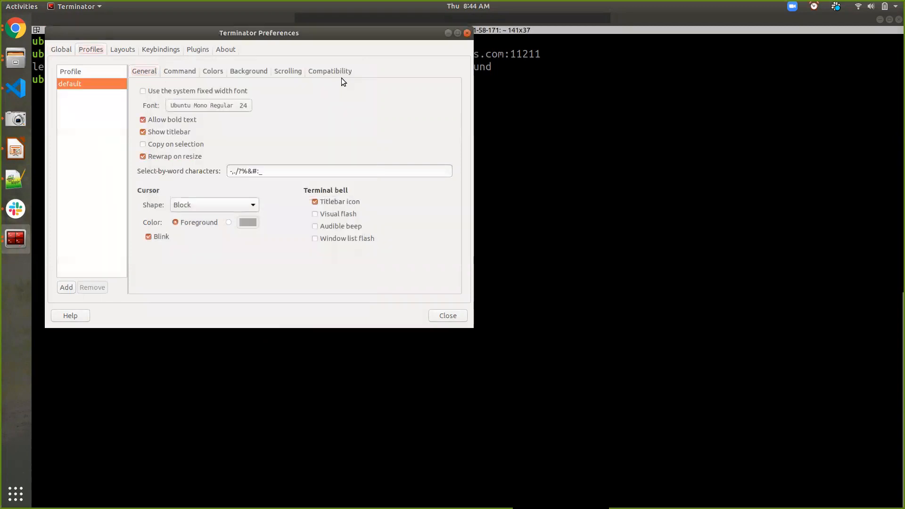
{"action": "left_click", "coordinate": [466, 33]}
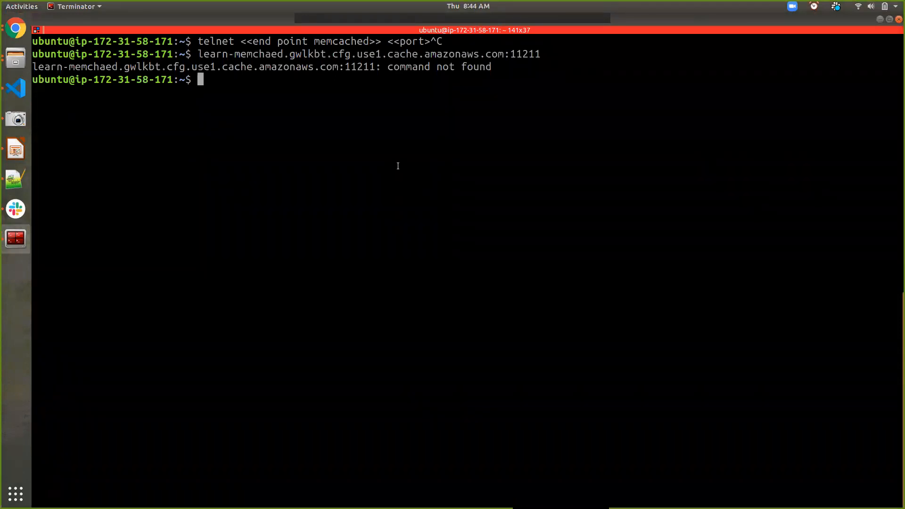
- Try to telnet to the copied configuration endpoint with its port joined by a colon, learn-memchaed.gwlkbt.cfg.use1.cache.amazonaws.com:11211
{"action": "type", "text": "telnet"}
{"action": "key", "text": "ctrl+shift+v"}
{"action": "key", "text": "Return"}
- Rerun the telnet command with a space instead of the colon before port 11211, and cancel the connection attempt
{"action": "key", "text": "Up"}
{"action": "key", "text": "Left"}
{"action": "key", "text": "Left"}
{"action": "key", "text": "Left"}
{"action": "key", "text": "Left"}
{"action": "key", "text": "Left"}
{"action": "key", "text": "Left"}
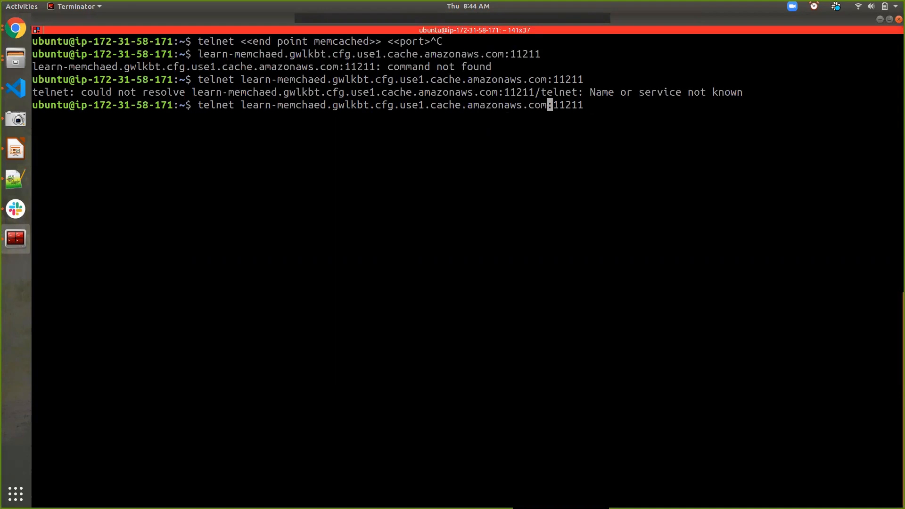
{"action": "key", "text": "Delete"}
{"action": "key", "text": "Return"}
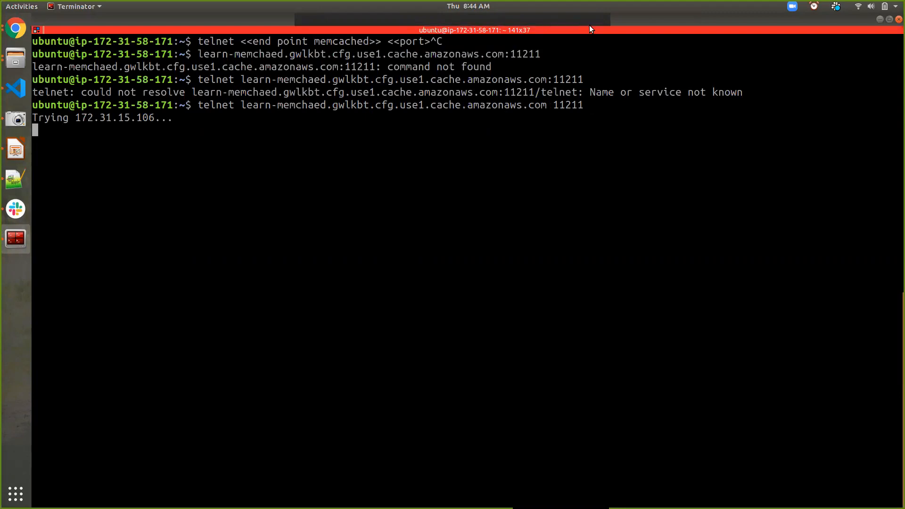
{"action": "key", "text": "ctrl+c"}
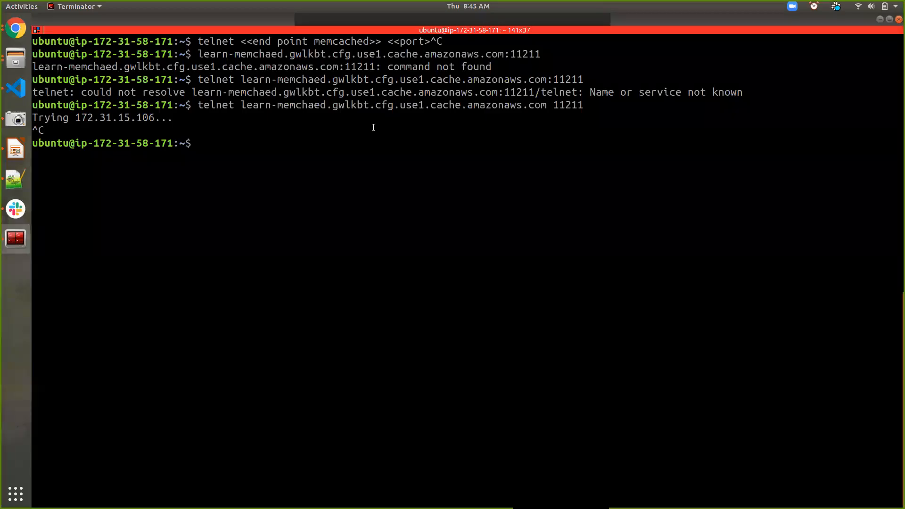
- Check the telnet port, return to the ElastiCache console in Chrome, and examine the learn-memchaed cluster's security group and endpoint port
{"action": "double_click", "coordinate": [564, 108]}
{"action": "left_click", "coordinate": [19, 31]}
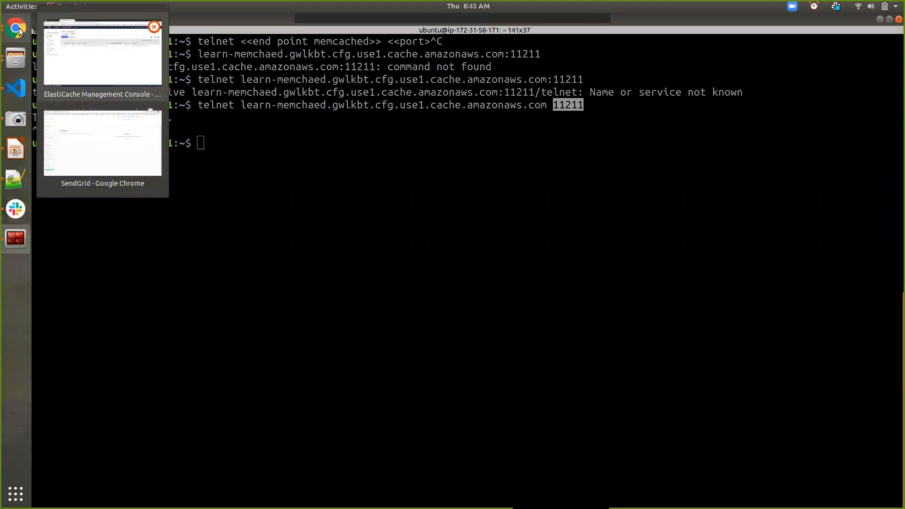
{"action": "left_click", "coordinate": [105, 70]}
{"action": "left_click", "coordinate": [201, 123]}
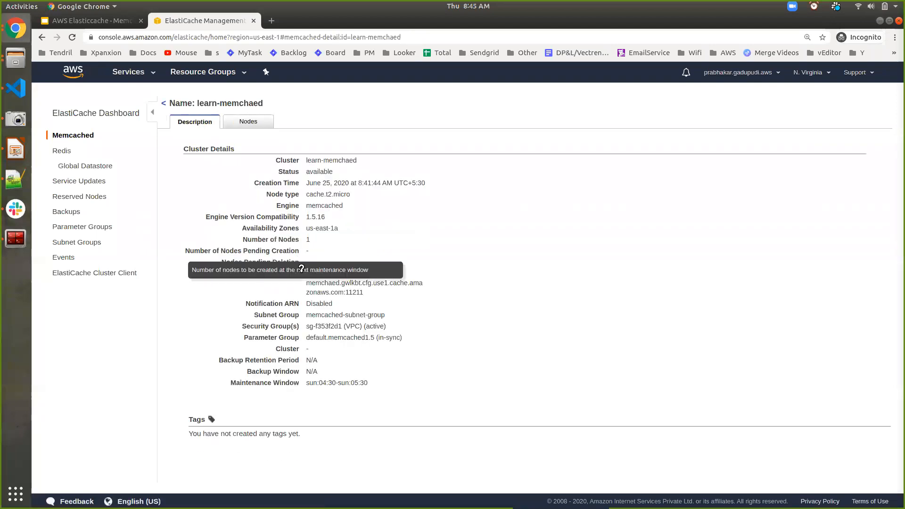
{"action": "double_click", "coordinate": [329, 326]}
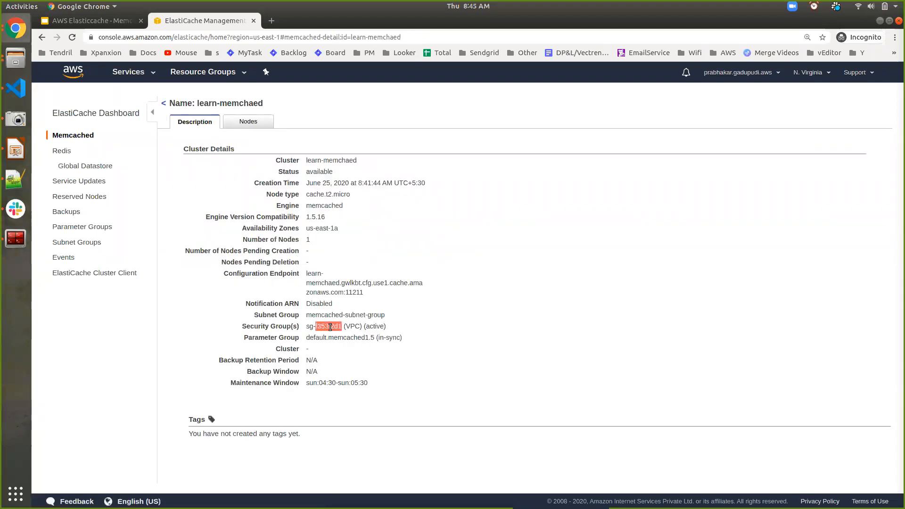
{"action": "triple_click", "coordinate": [330, 326]}
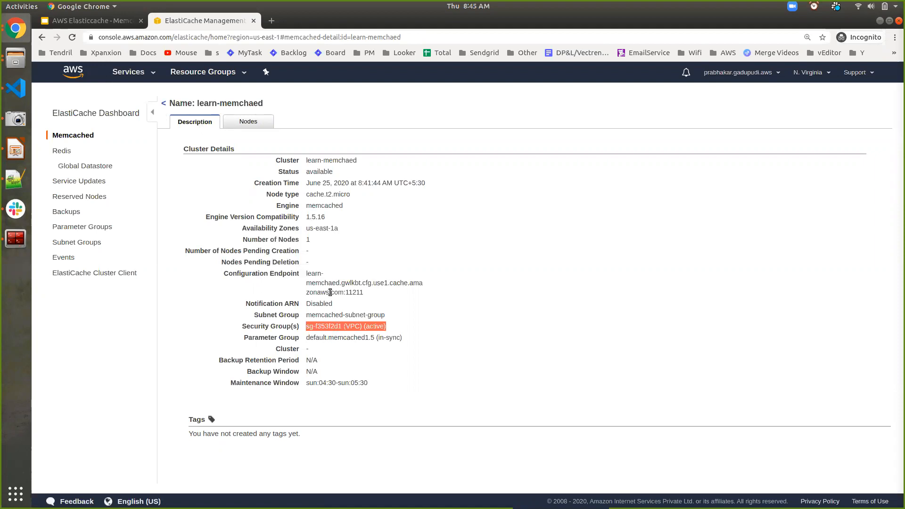
{"action": "double_click", "coordinate": [358, 293]}
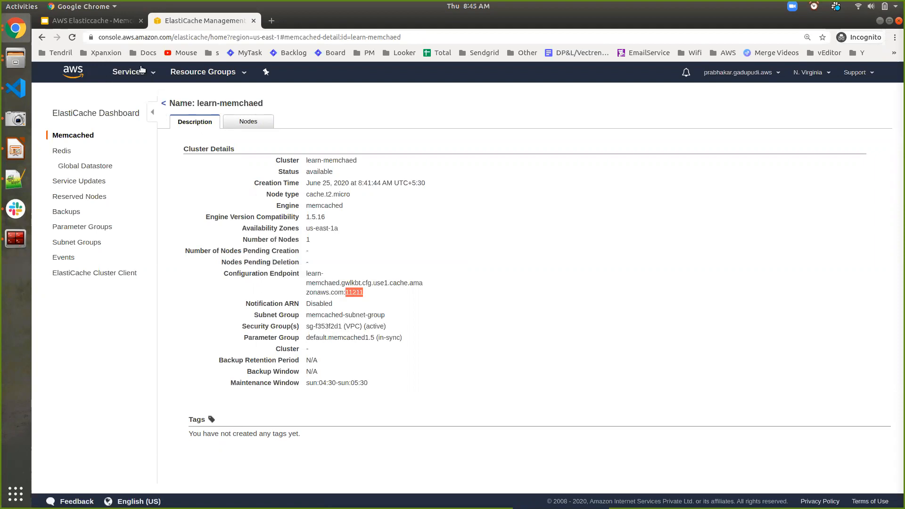
- Go to the EC2 service's security groups and open the default group, sg-f353f2d1
{"action": "left_click", "coordinate": [155, 71]}
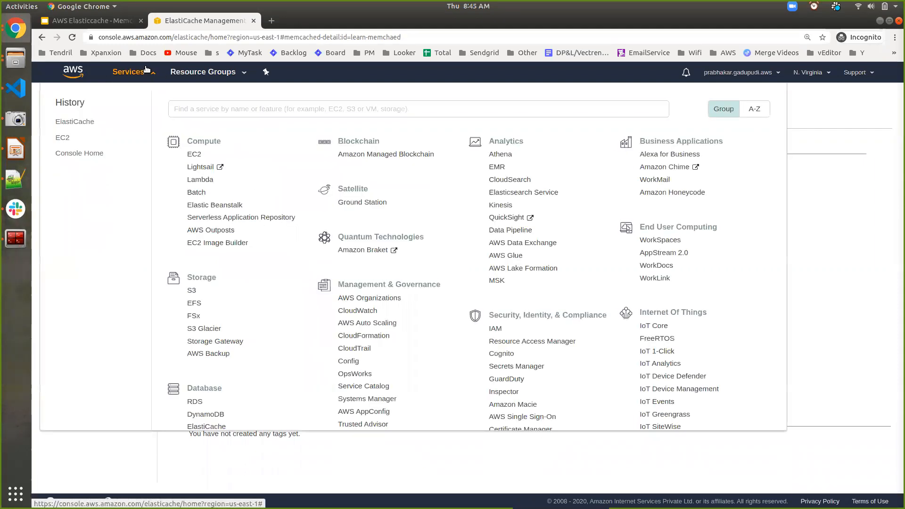
{"action": "left_click", "coordinate": [194, 154]}
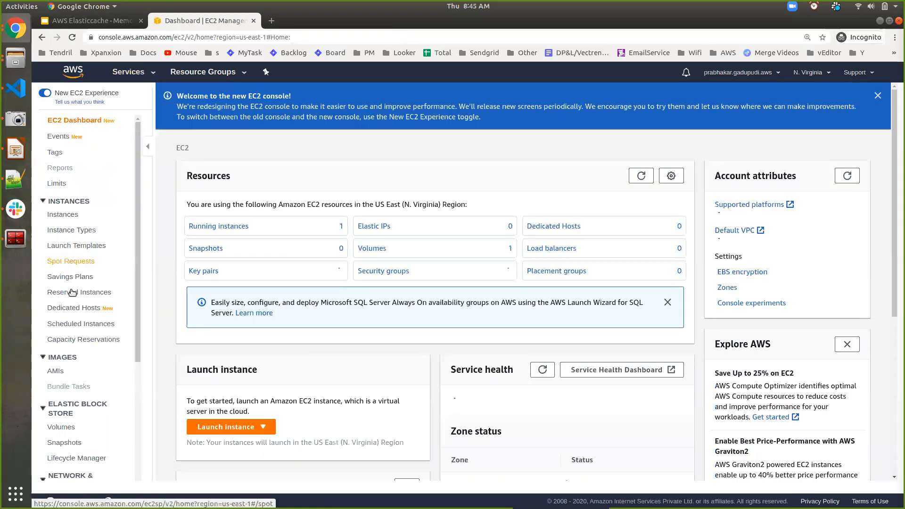
{"action": "scroll", "coordinate": [71, 292], "scroll_direction": "down", "scroll_amount": 5}
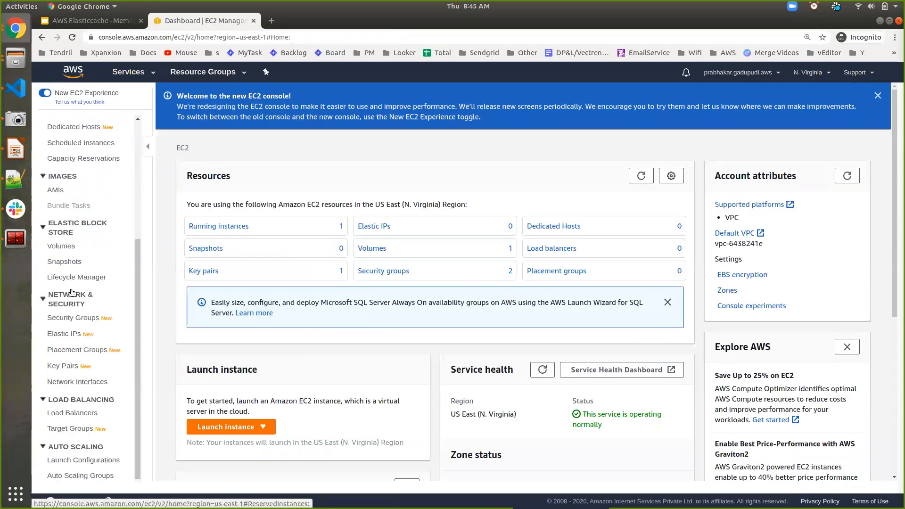
{"action": "left_click", "coordinate": [76, 321]}
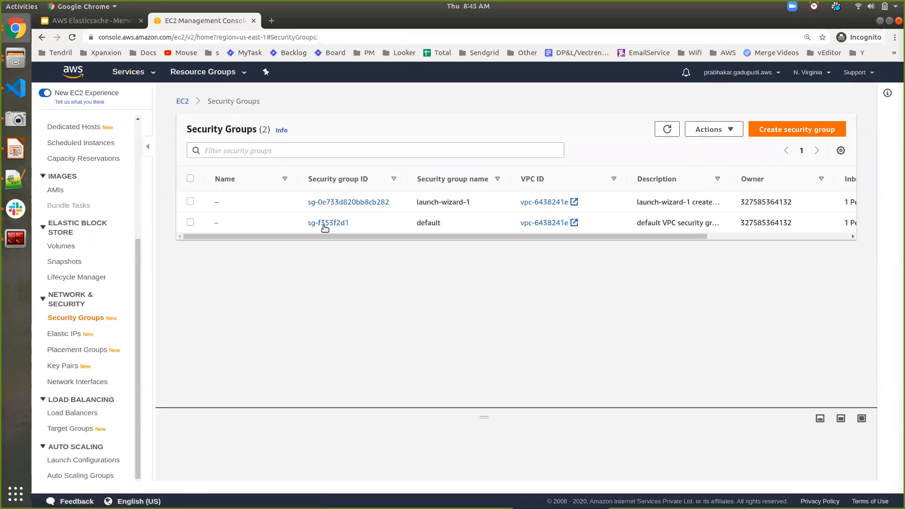
{"action": "left_click", "coordinate": [325, 225]}
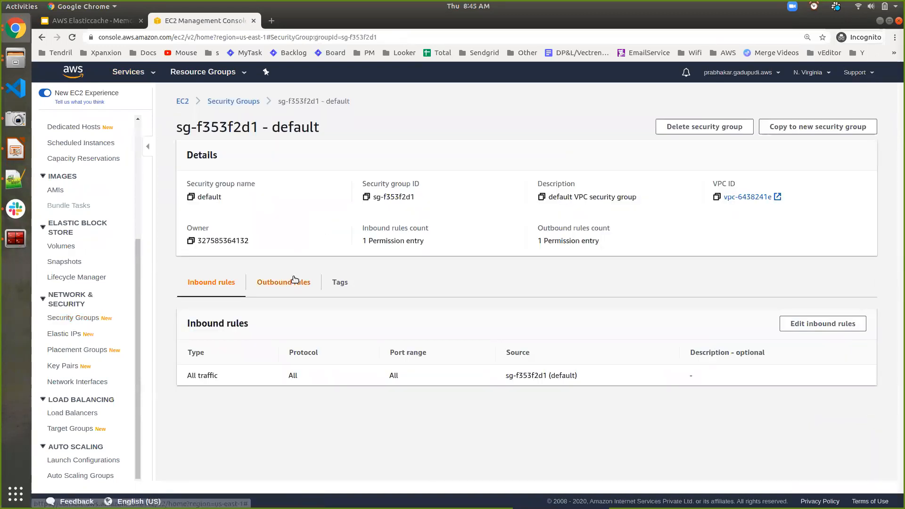
- Add a Custom TCP inbound rule for port 11211 with source 0.0.0.0/0 to the default security group and save it
{"action": "left_click", "coordinate": [831, 323]}
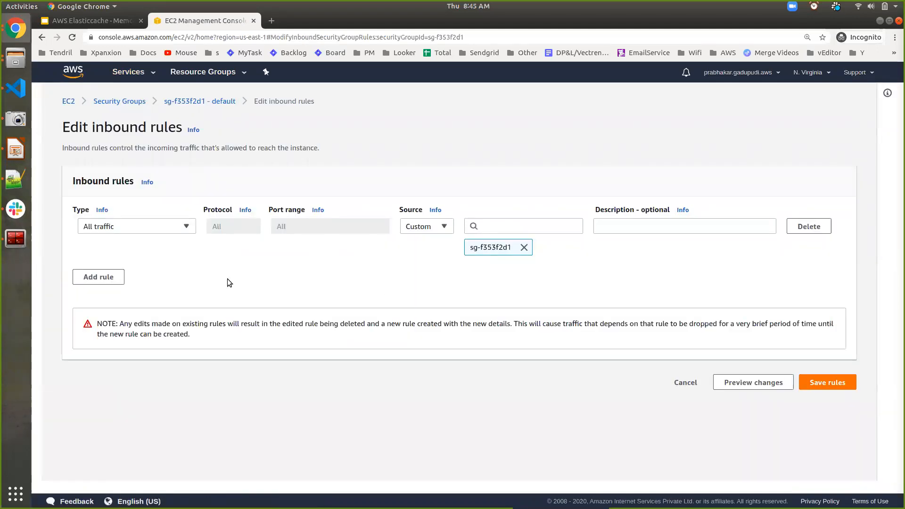
{"action": "left_click", "coordinate": [111, 277]}
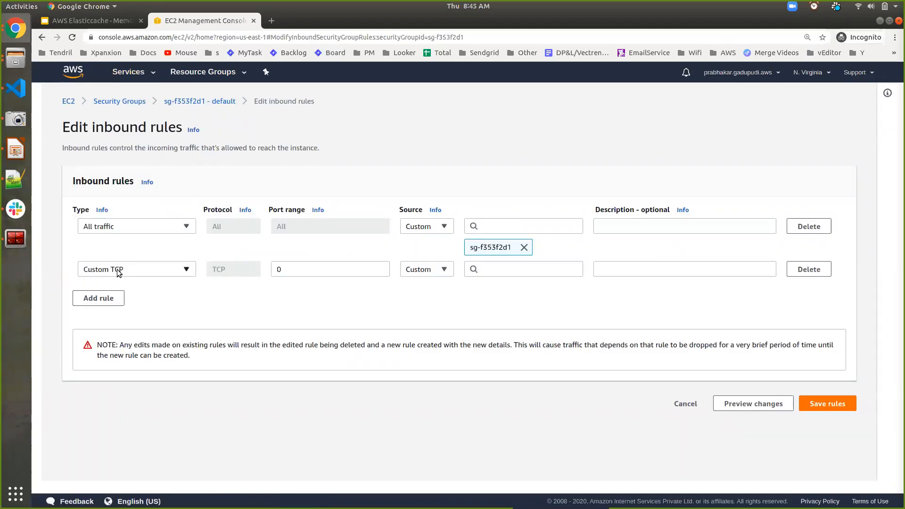
{"action": "double_click", "coordinate": [289, 270]}
{"action": "type", "text": "11211"}
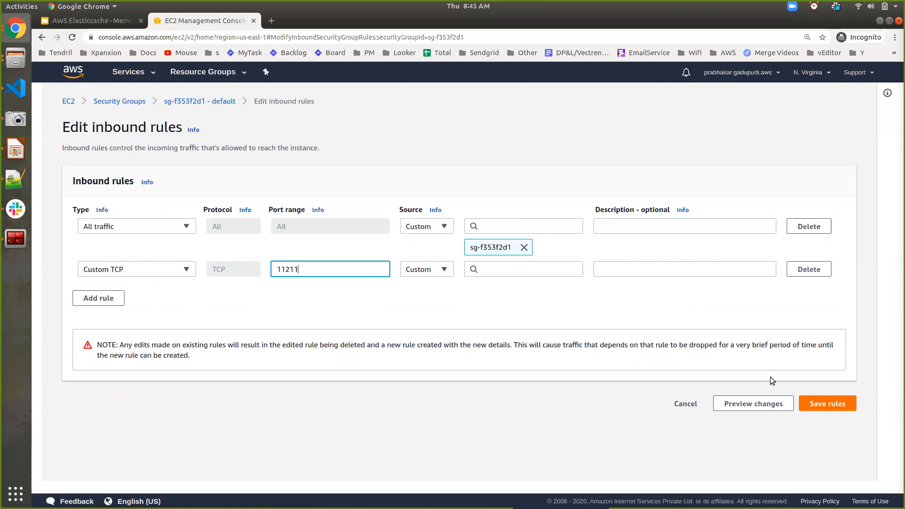
{"action": "left_click", "coordinate": [513, 266]}
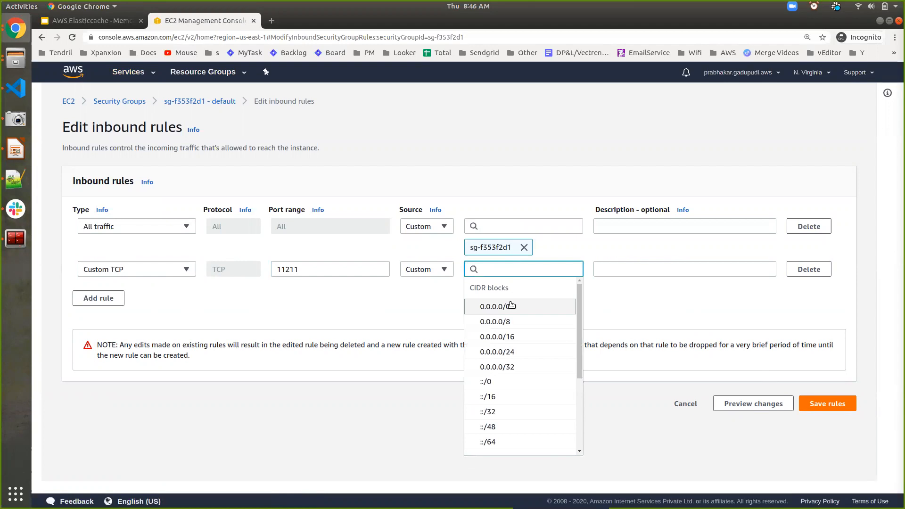
{"action": "left_click", "coordinate": [511, 305]}
{"action": "left_click", "coordinate": [827, 425]}
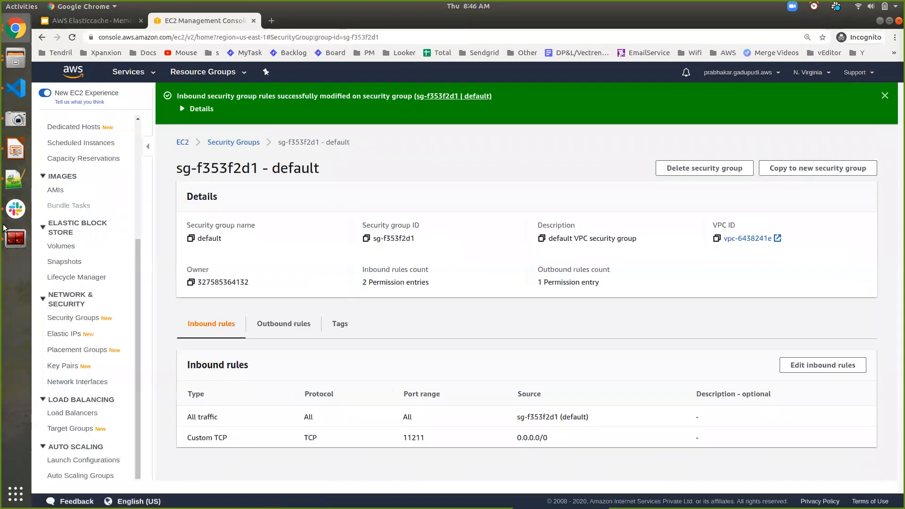
- Return to Terminator and rerun the telnet command to the cluster's configuration endpoint on port 11211
{"action": "left_click", "coordinate": [8, 239]}
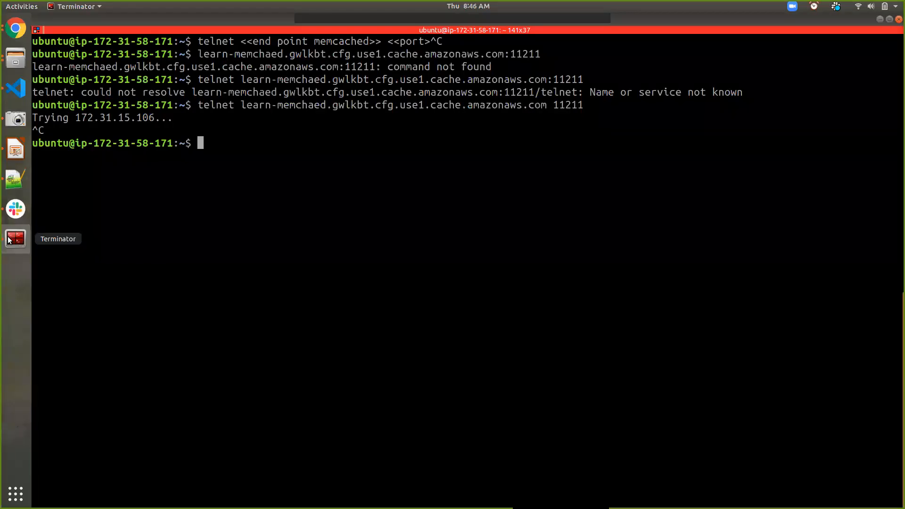
{"action": "key", "text": "Up"}
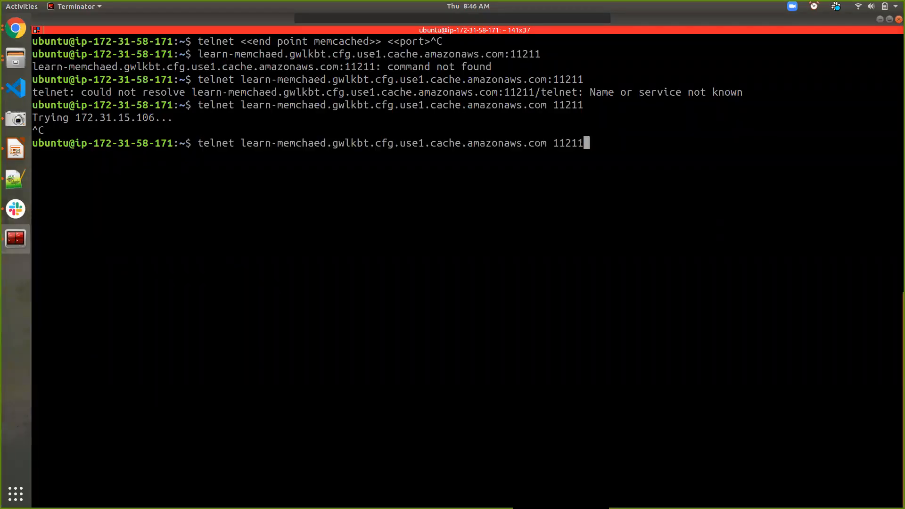
{"action": "key", "text": "Return"}
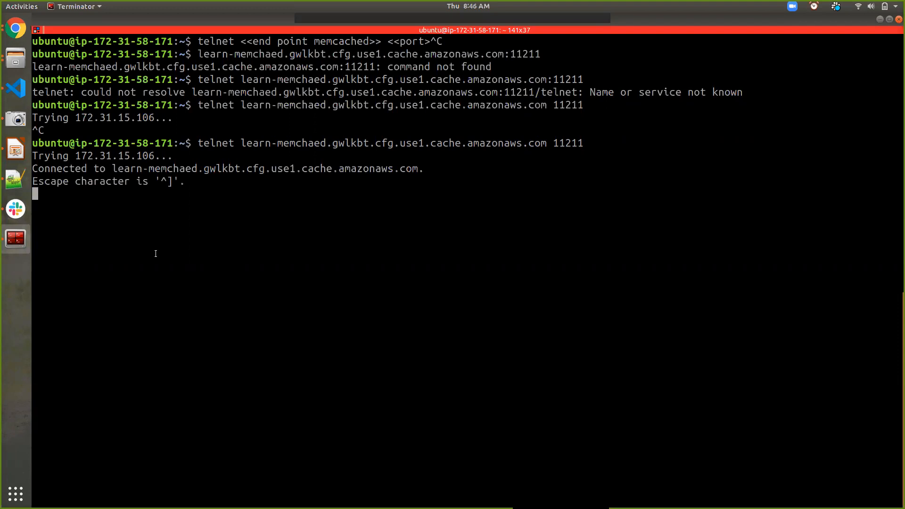
{"action": "double_click", "coordinate": [572, 106]}
{"action": "left_click", "coordinate": [399, 252]}
- Try to store a person's first name in Memcached with "set name 0 0 10", adding an extra "g" on another line
{"action": "type", "text": "setne"}
{"action": "key", "text": "BackSpace"}
{"action": "type", "text": "an"}
{"action": "key", "text": "BackSpace"}
{"action": "key", "text": "BackSpace"}
{"action": "type", "text": "ae"}
{"action": "key", "text": "BackSpace"}
{"action": "key", "text": "BackSpace"}
{"action": "type", "text": "ame 0 0"}
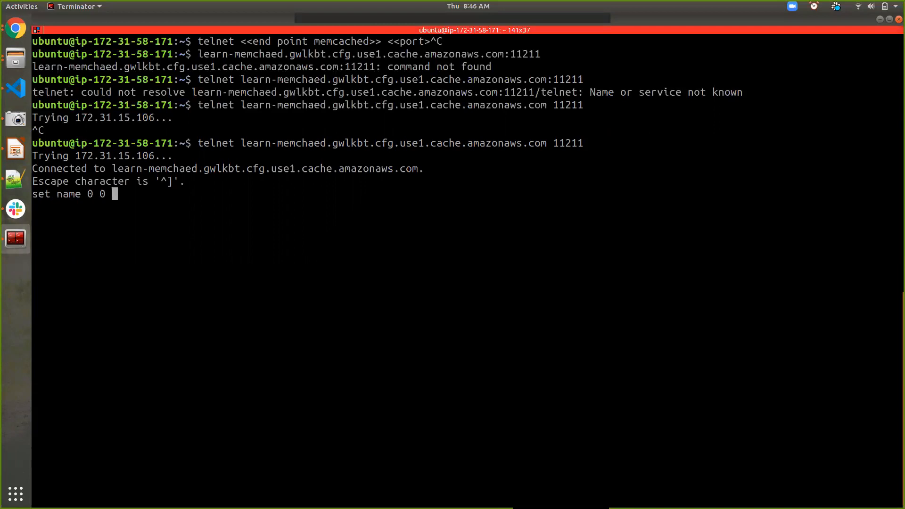
{"action": "type", "text": "10"}
{"action": "key", "text": "Return"}
{"action": "type", "text": "prabhakar"}
{"action": "key", "text": "Return"}
{"action": "type", "text": "g"}
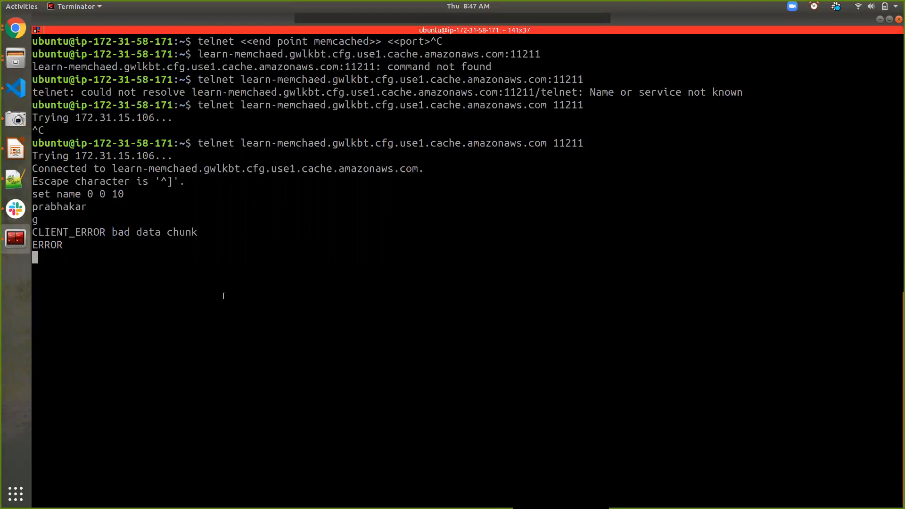
- Store the person's first name with "set name 0 0 9" and retrieve it with "get name"
{"action": "type", "text": "set name 0 0 9"}
{"action": "key", "text": "Return"}
{"action": "type", "text": "prabhakar"}
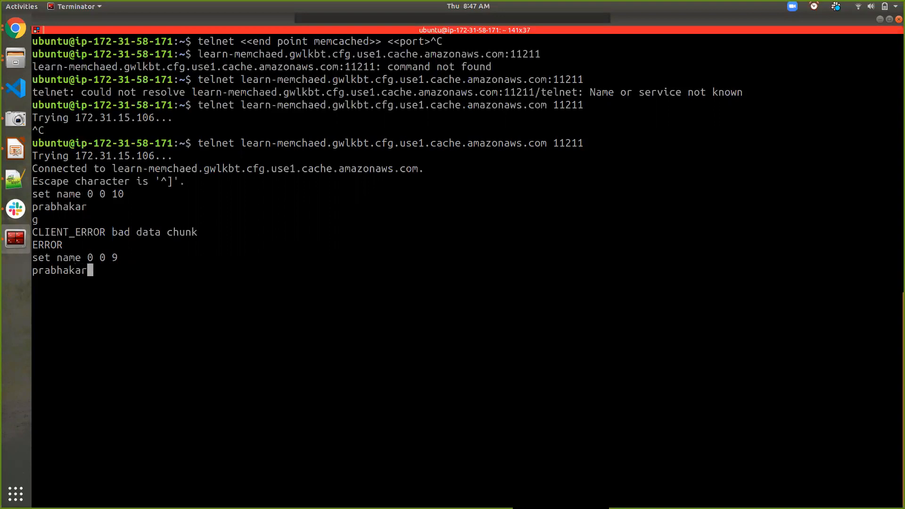
{"action": "key", "text": "Return"}
{"action": "type", "text": "get name"}
{"action": "key", "text": "Return"}
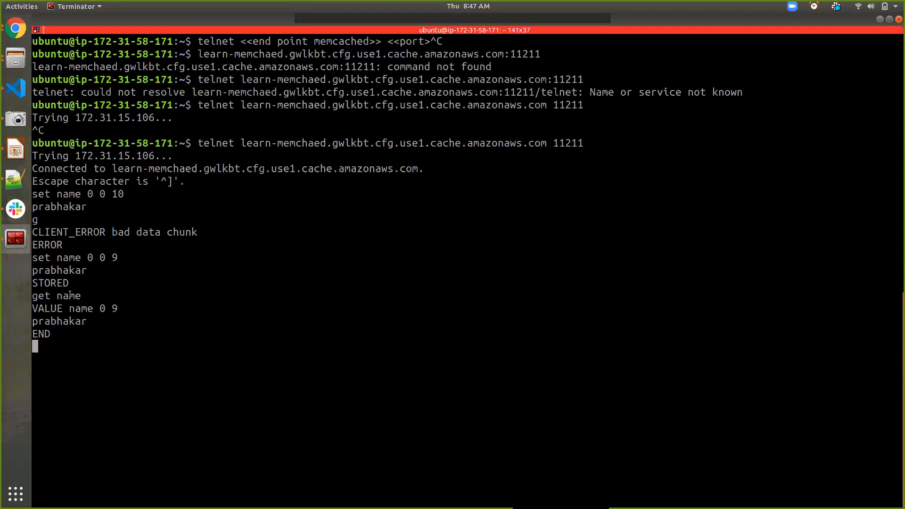
- Store the value "pune" under the city key with "set city 0 0 4"
{"action": "type", "text": "set city 0 0 4"}
{"action": "key", "text": "Return"}
{"action": "type", "text": "pune"}
{"action": "key", "text": "Return"}
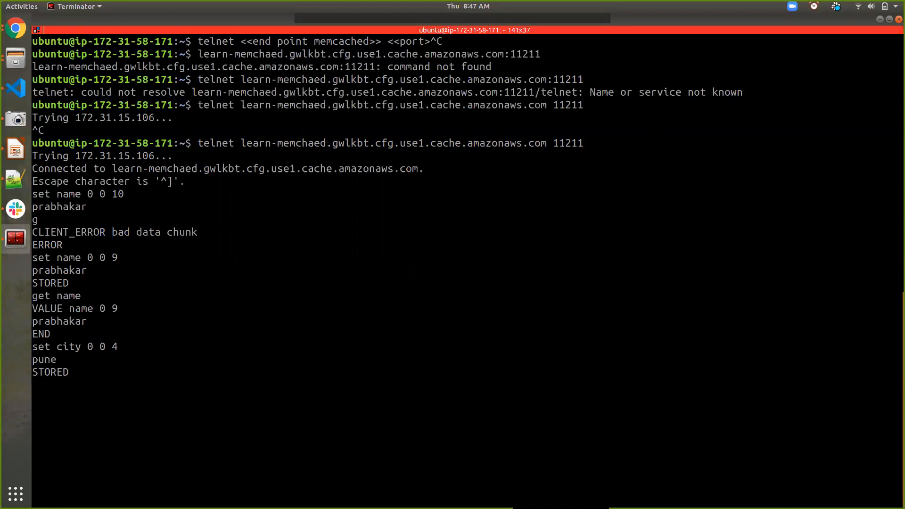
- Store a ten-digit mobile number under the mobile key with "set mobile 0 0 10"
{"action": "type", "text": "set mobile 0 0 10"}
{"action": "key", "text": "Return"}
{"action": "type", "text": "123456"}
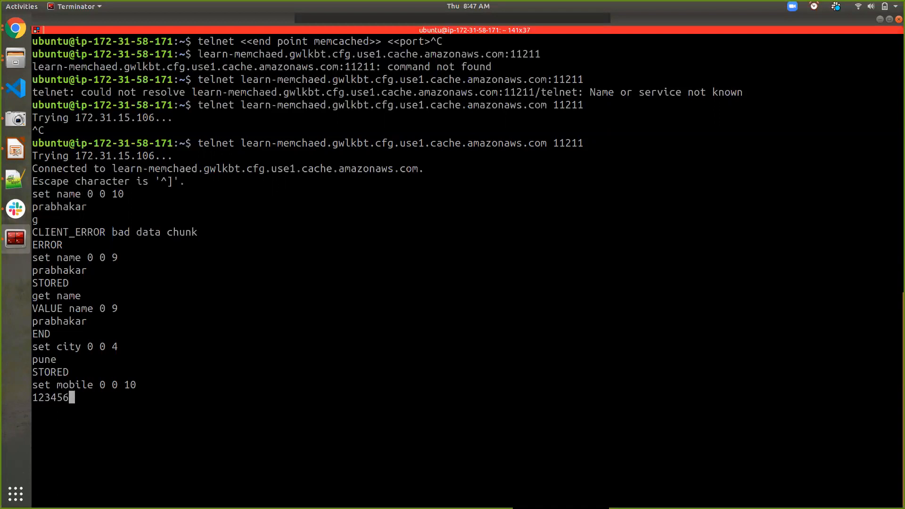
{"action": "type", "text": "7890"}
{"action": "key", "text": "Return"}
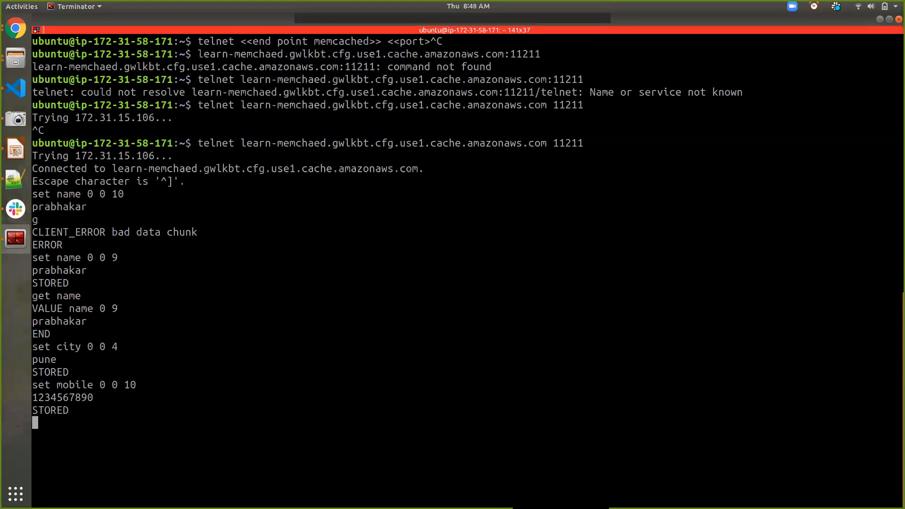
- Retrieve the stored values of the city, mobile and name keys from Memcached with "get" commands and examine the returned value lines
{"action": "type", "text": "get city"}
{"action": "key", "text": "Return"}
{"action": "type", "text": "get mobile"}
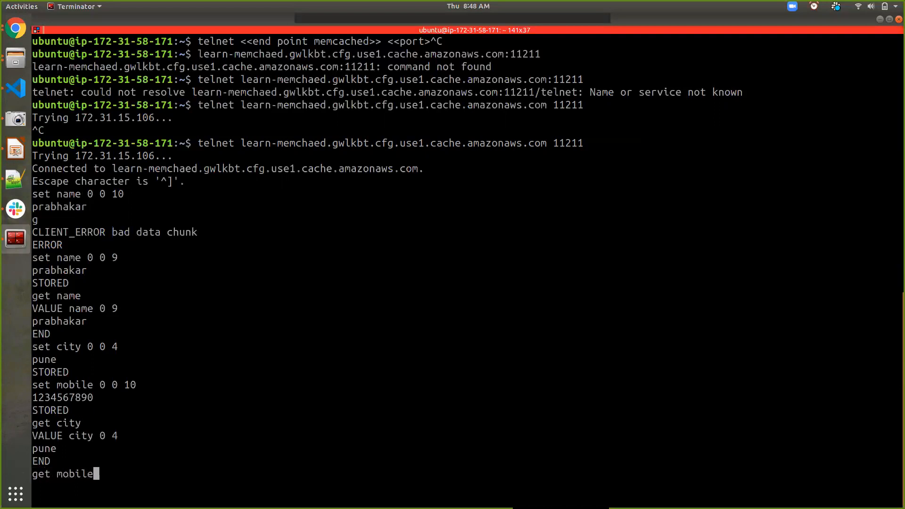
{"action": "key", "text": "Return"}
{"action": "type", "text": "get name"}
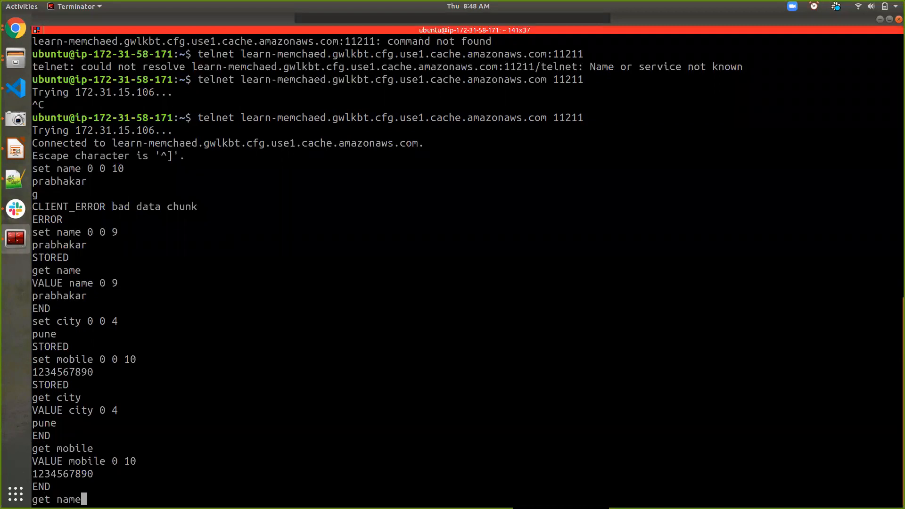
{"action": "key", "text": "Return"}
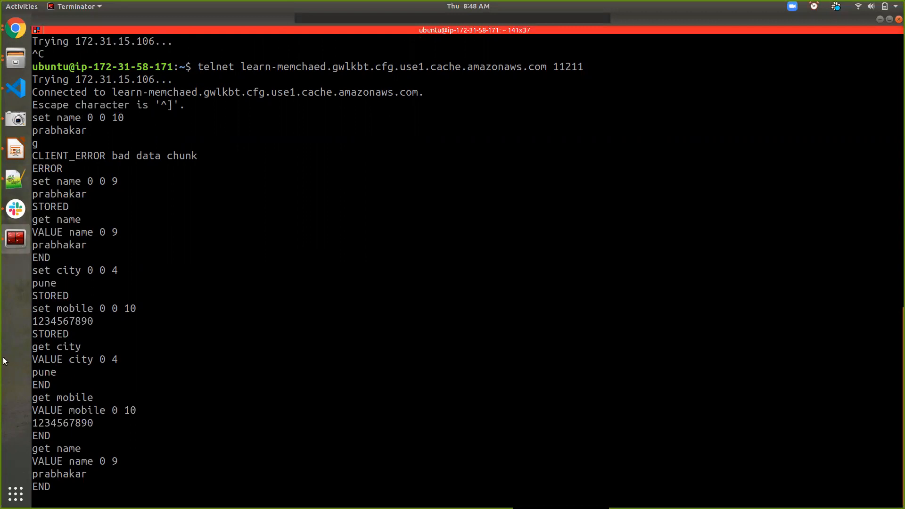
{"action": "triple_click", "coordinate": [98, 232]}
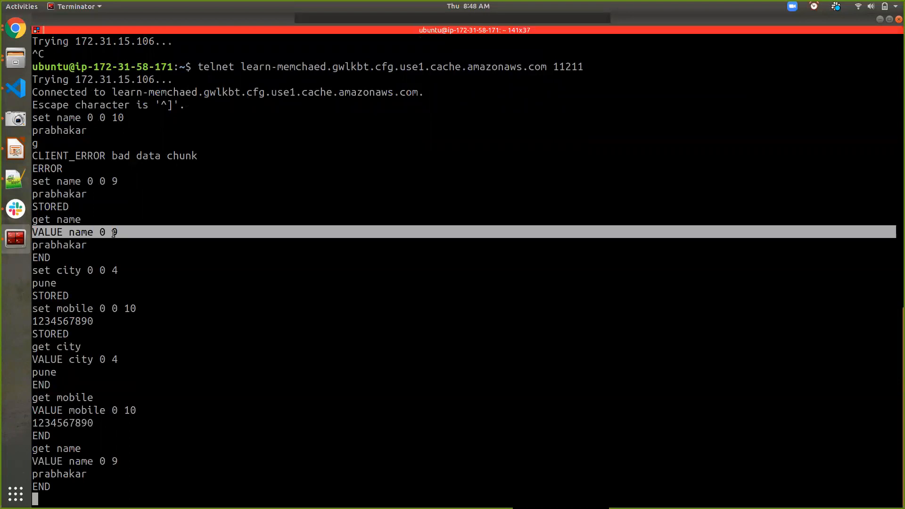
{"action": "left_click", "coordinate": [99, 234]}
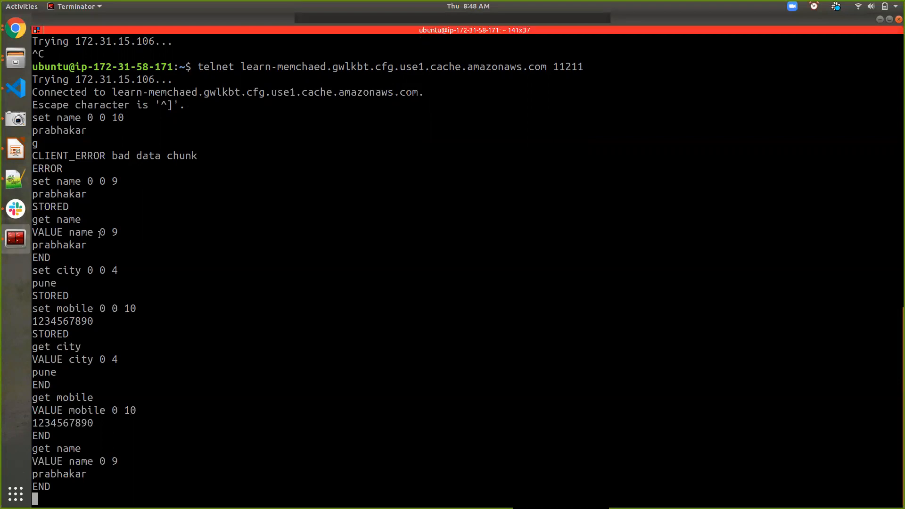
- Switch to Google Chrome and show the closing "Thank you" slide of the "AWS Elasticcache - Memcached" presentation
{"action": "left_click", "coordinate": [17, 41]}
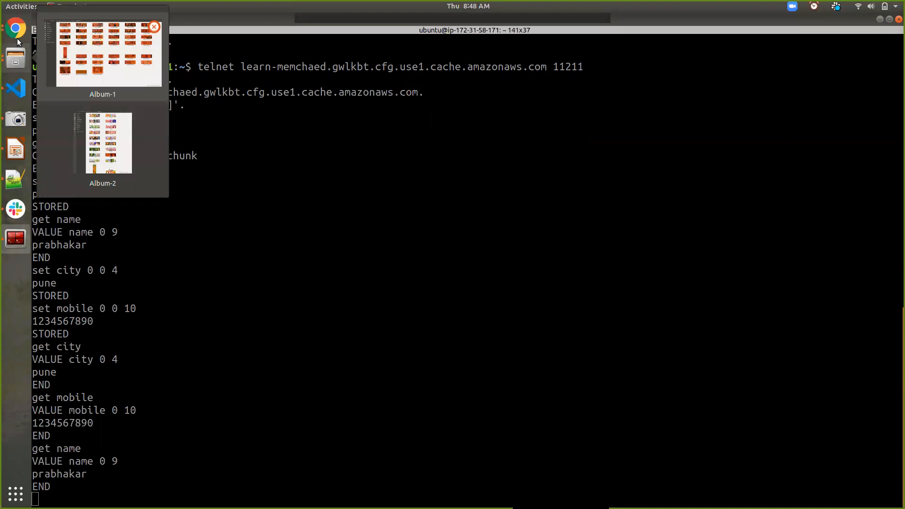
{"action": "left_click", "coordinate": [15, 29]}
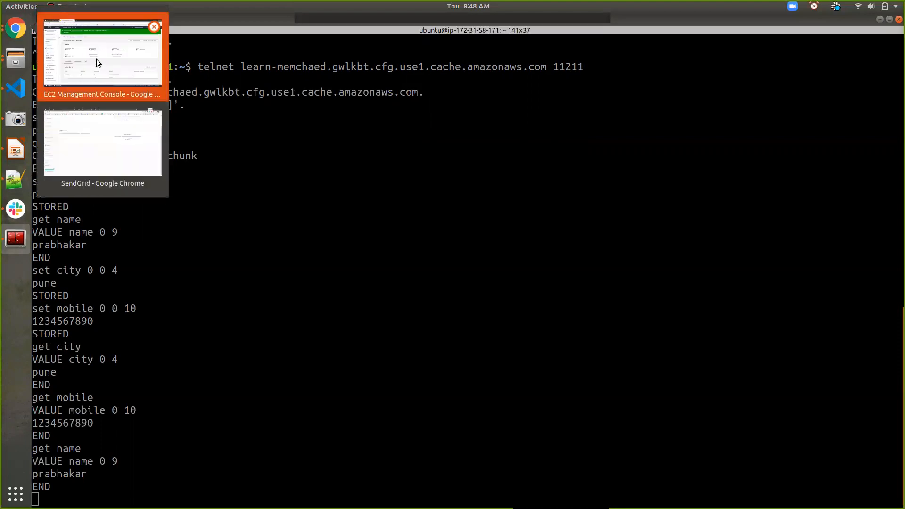
{"action": "left_click", "coordinate": [96, 59]}
{"action": "left_click", "coordinate": [92, 20]}
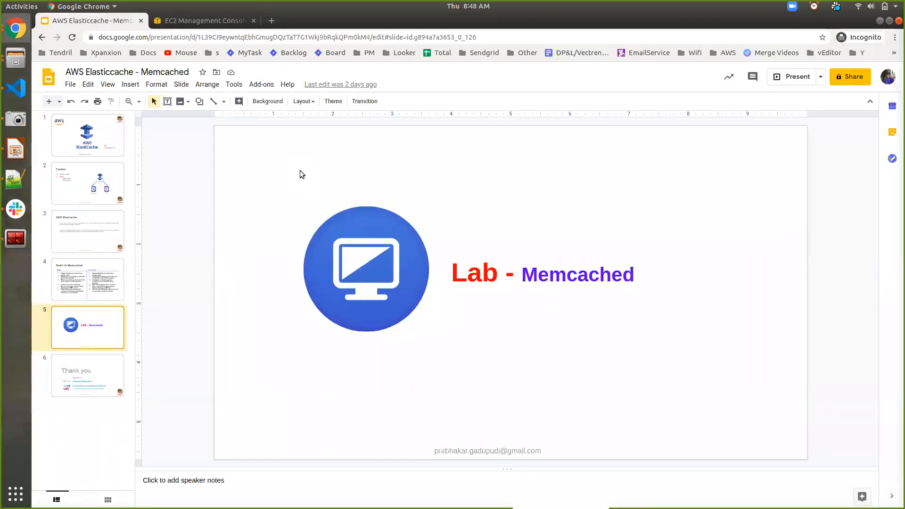
{"action": "left_click", "coordinate": [78, 376]}
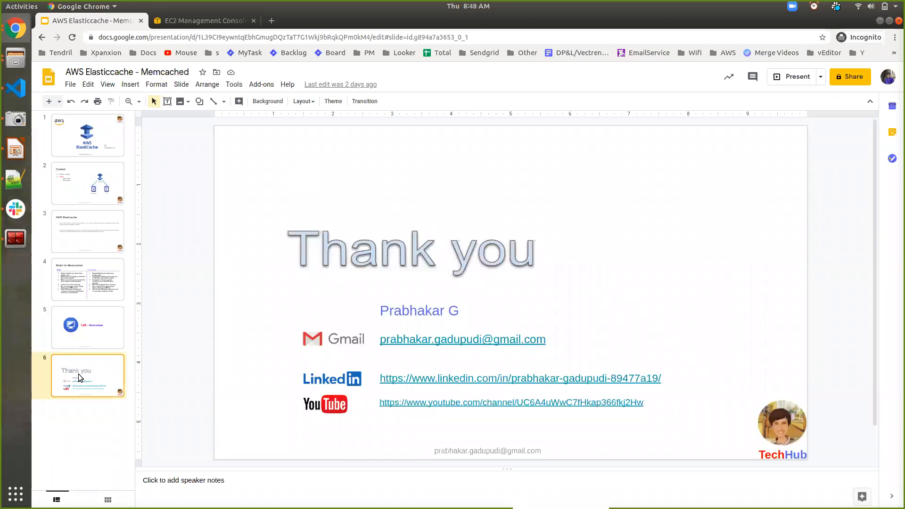